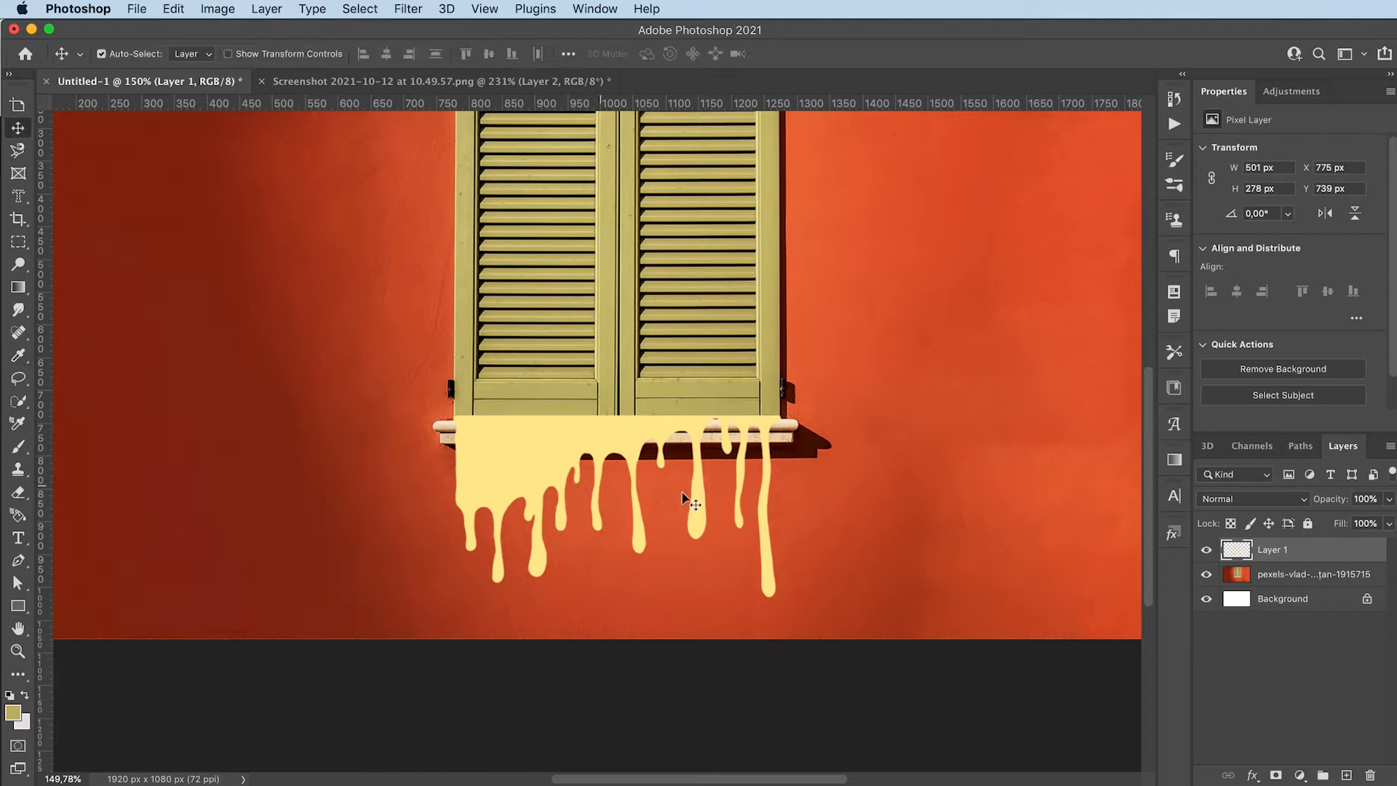
Apply a Color Overlay in the foreground colour #c1b469 to the drip shape on Layer 1
left_click(13, 711)
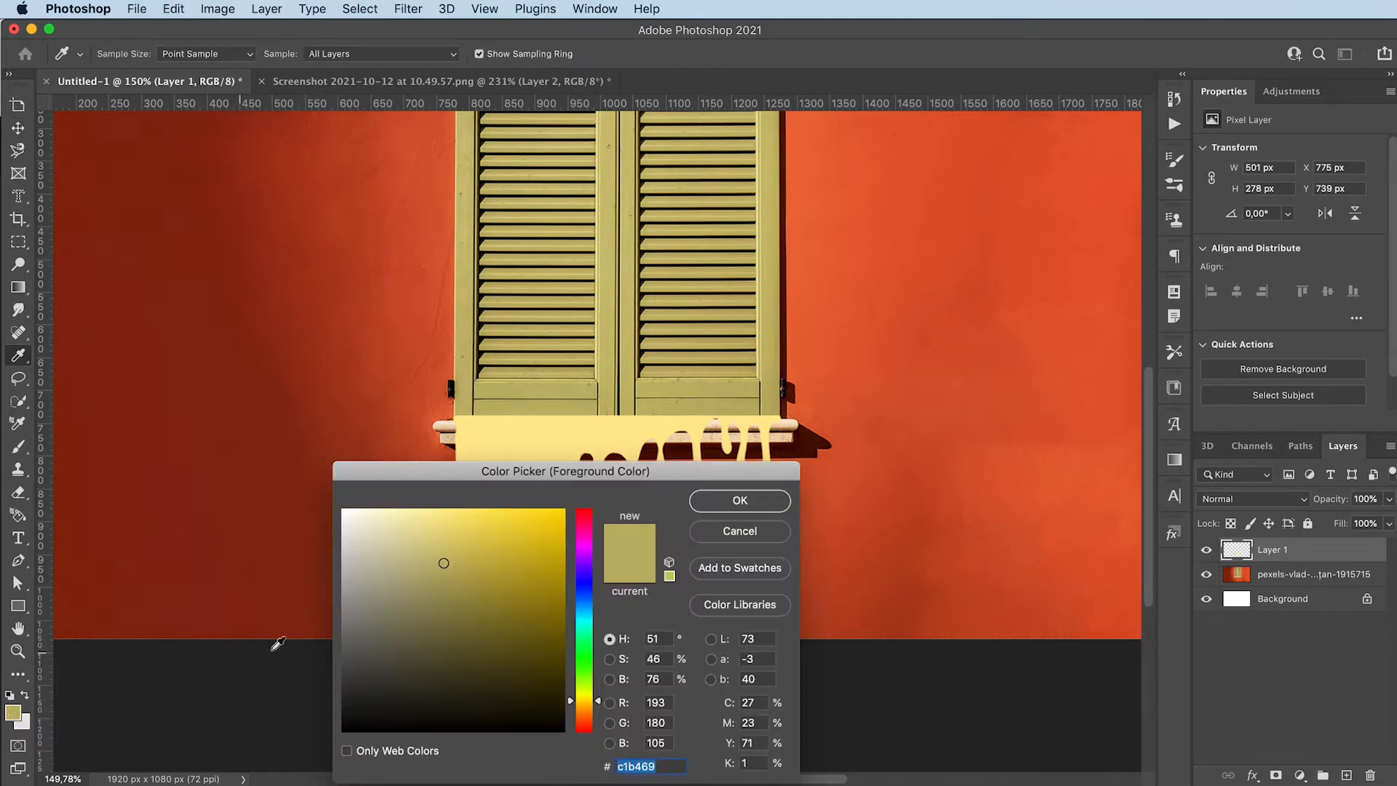
left_click(747, 503)
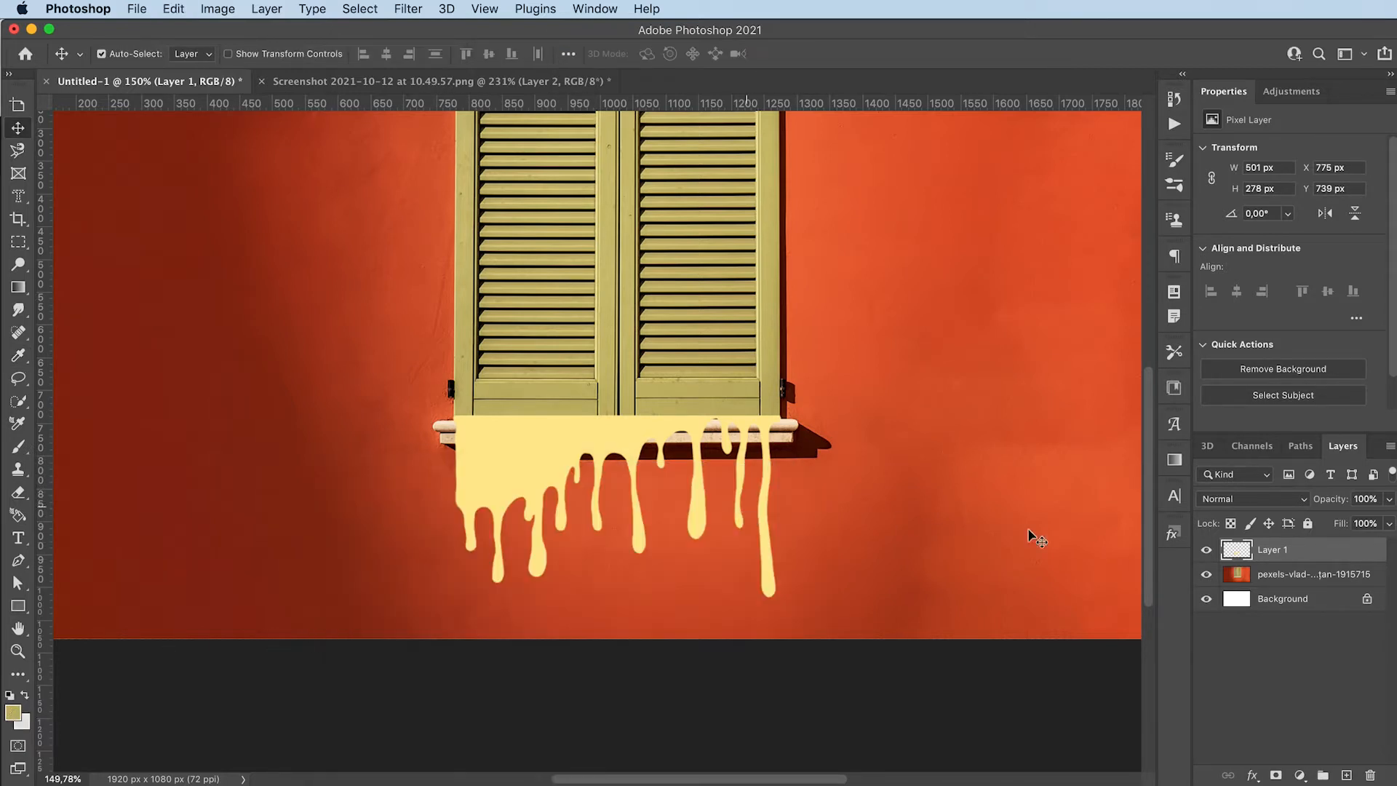
double_click(1321, 551)
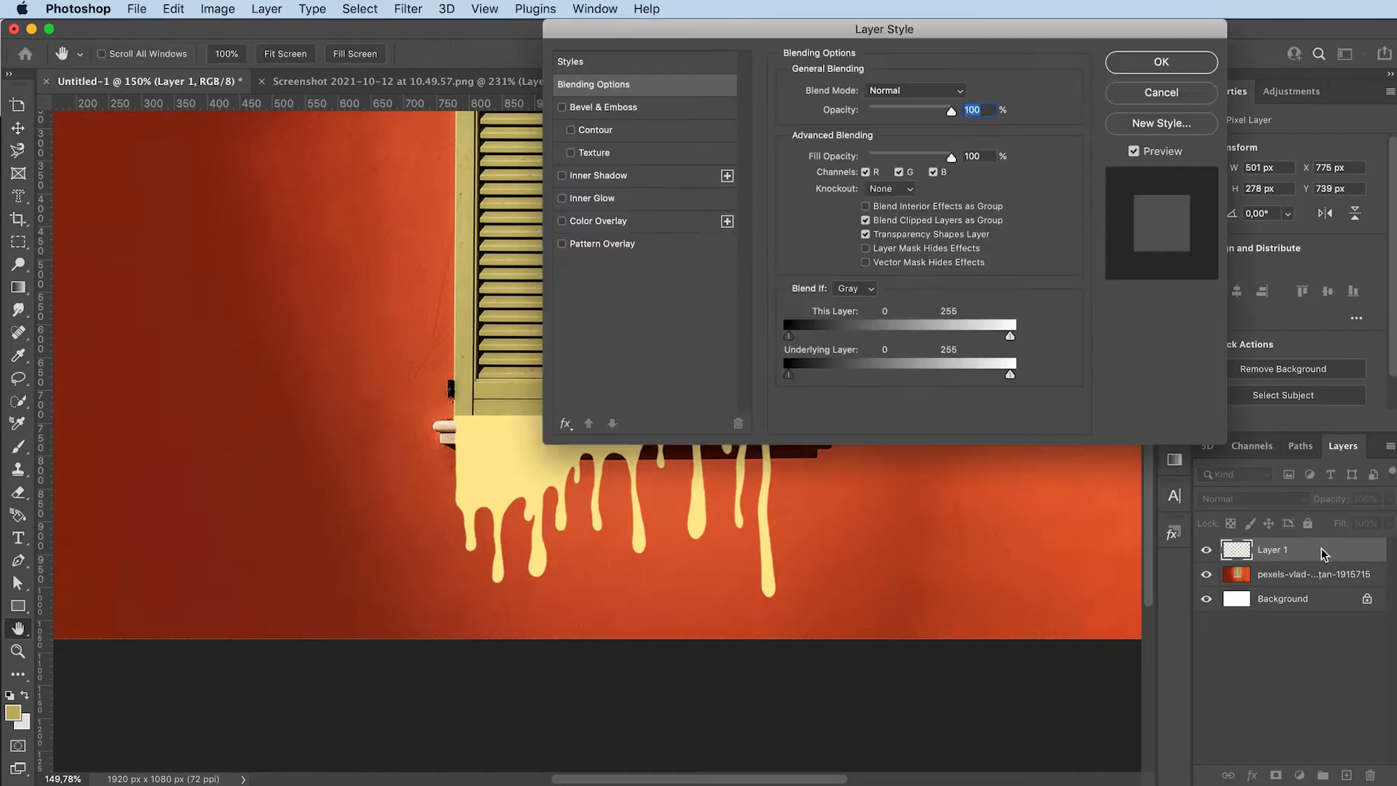
left_click(622, 221)
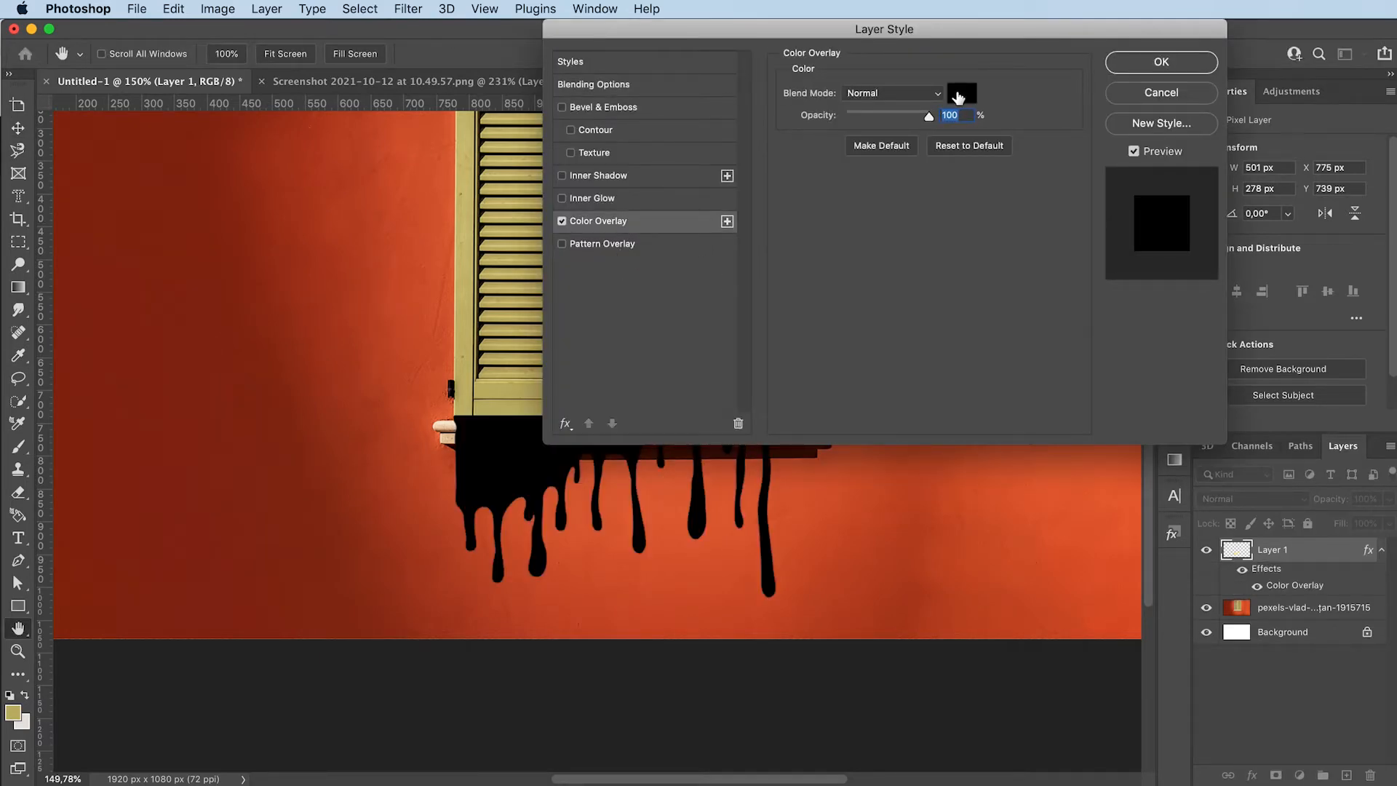
left_click(958, 96)
type("c1b469")
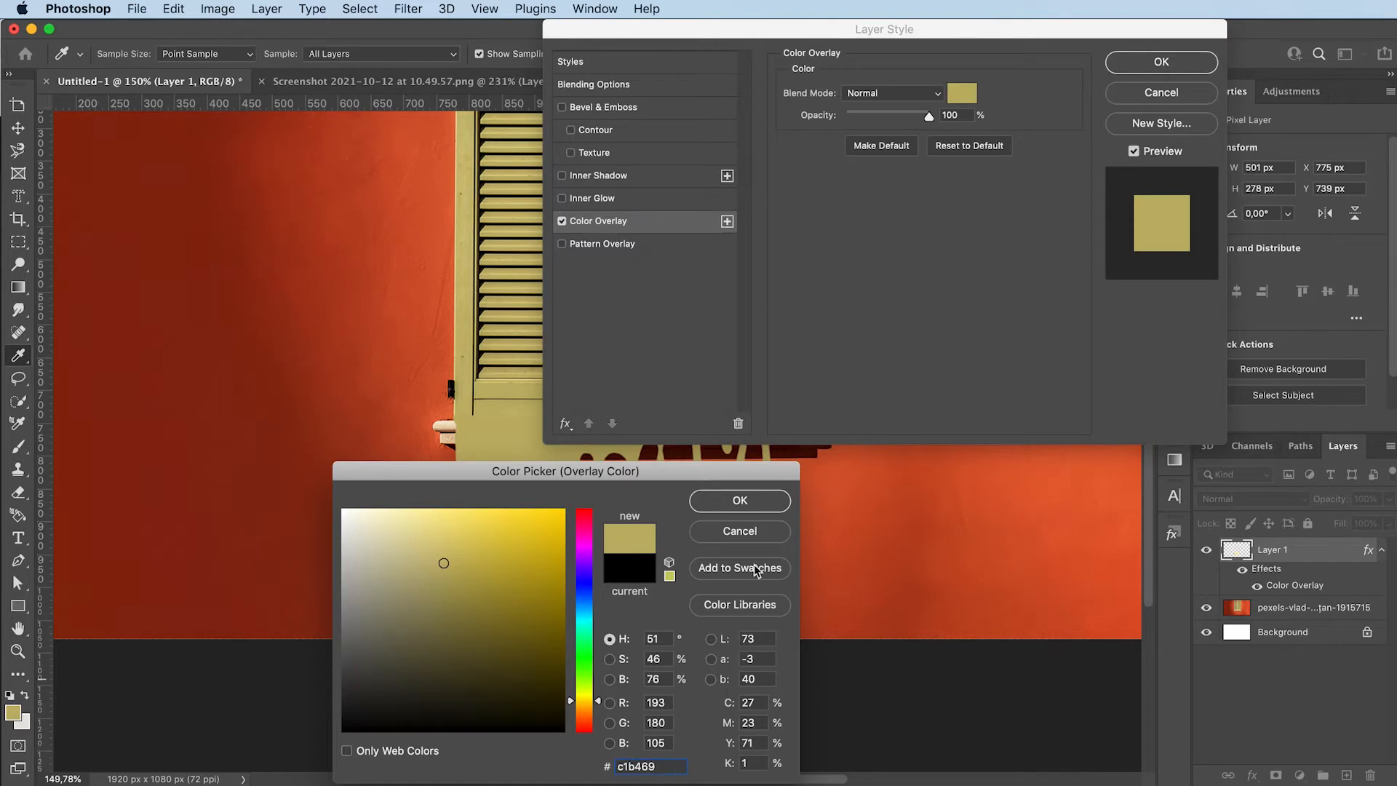
left_click(751, 504)
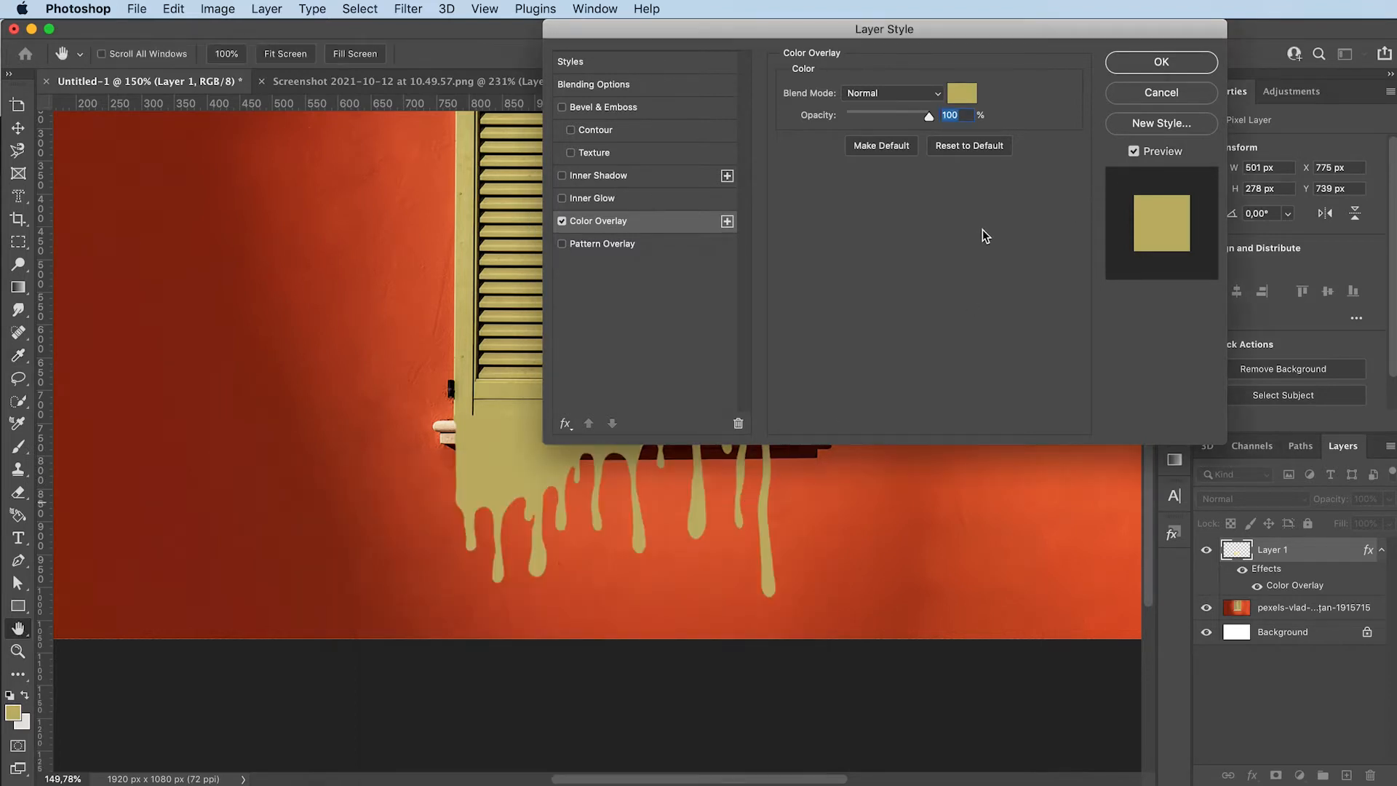
left_click(1133, 64)
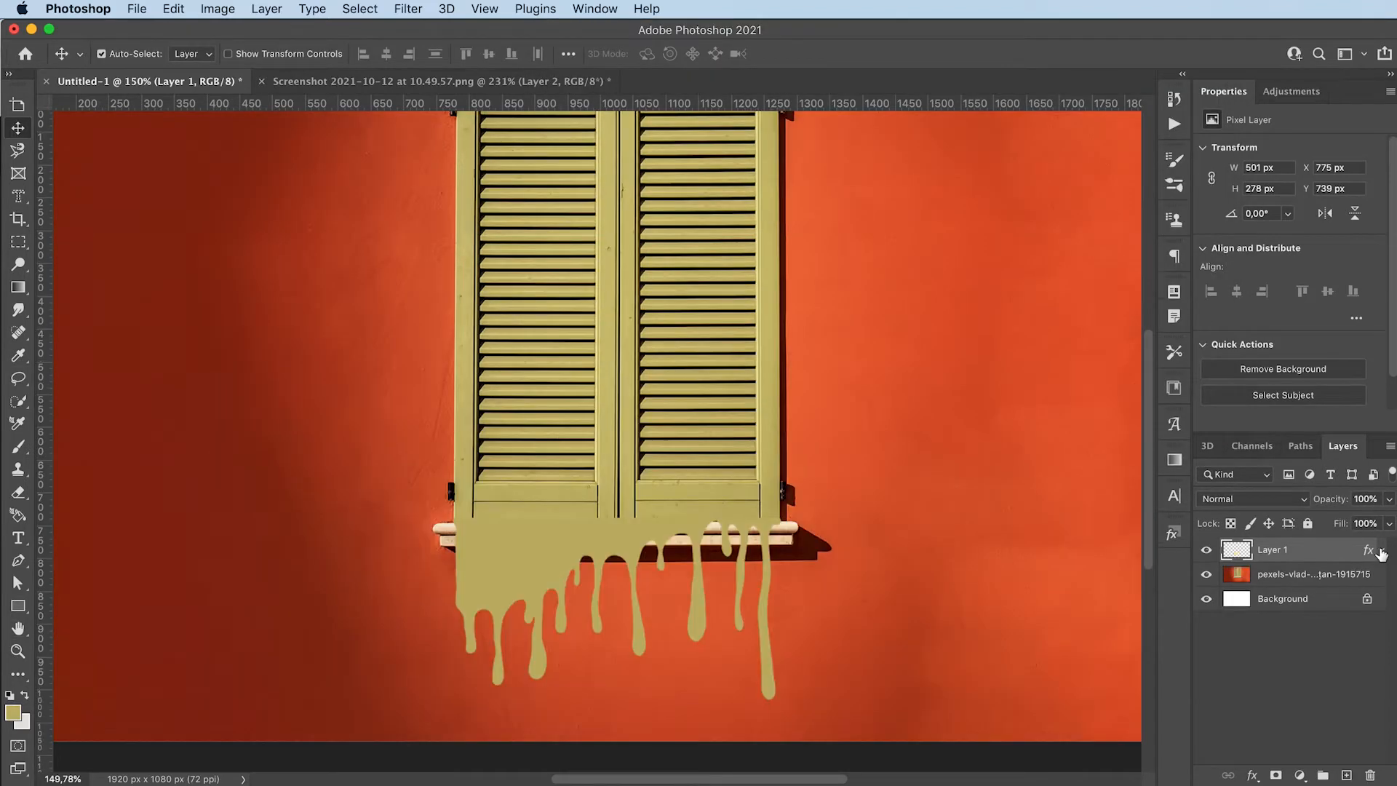
left_click(1381, 550)
Create a new layer above Layer 1, with the drip shape loaded as a selection, and set the foreground colour to white (#ffffff)
left_click(1347, 776)
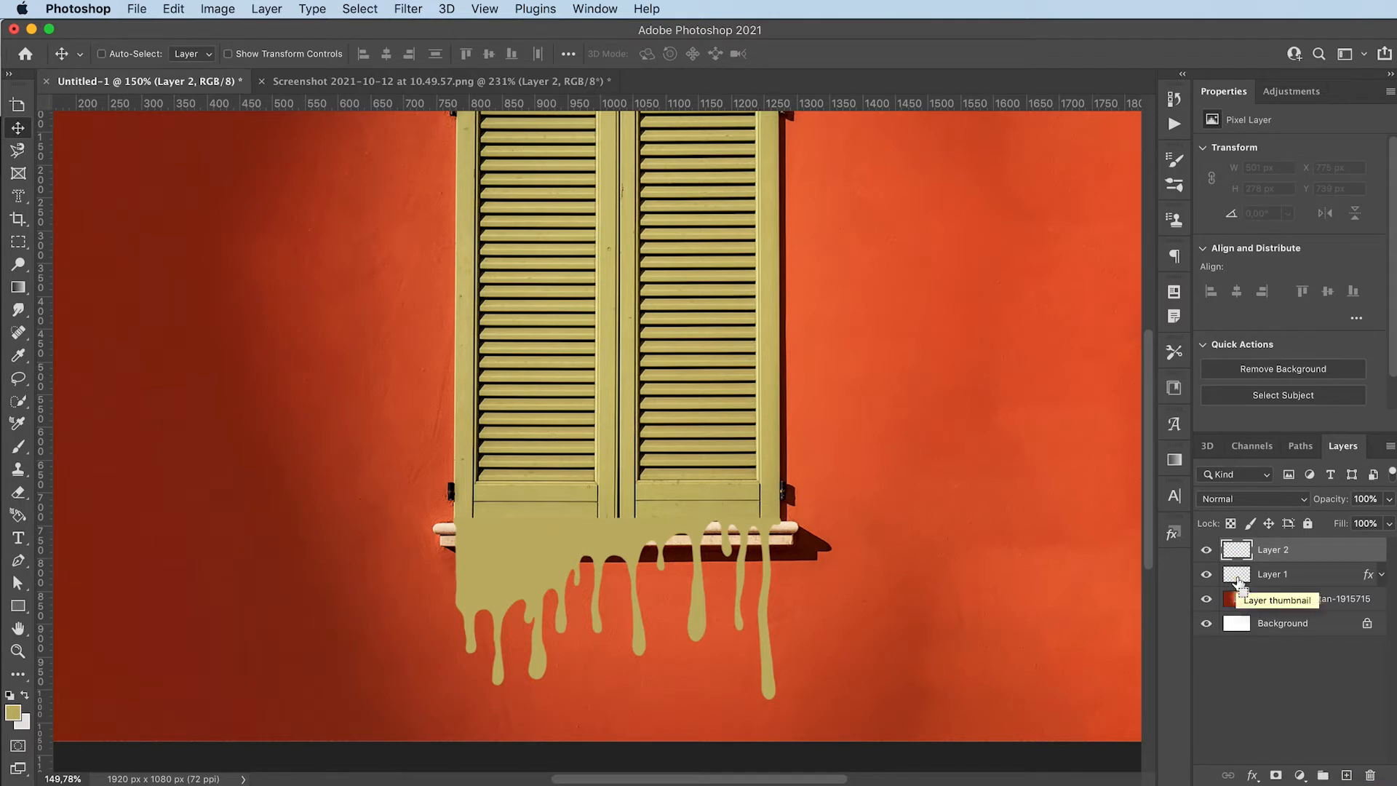
left_click(1237, 580, "super")
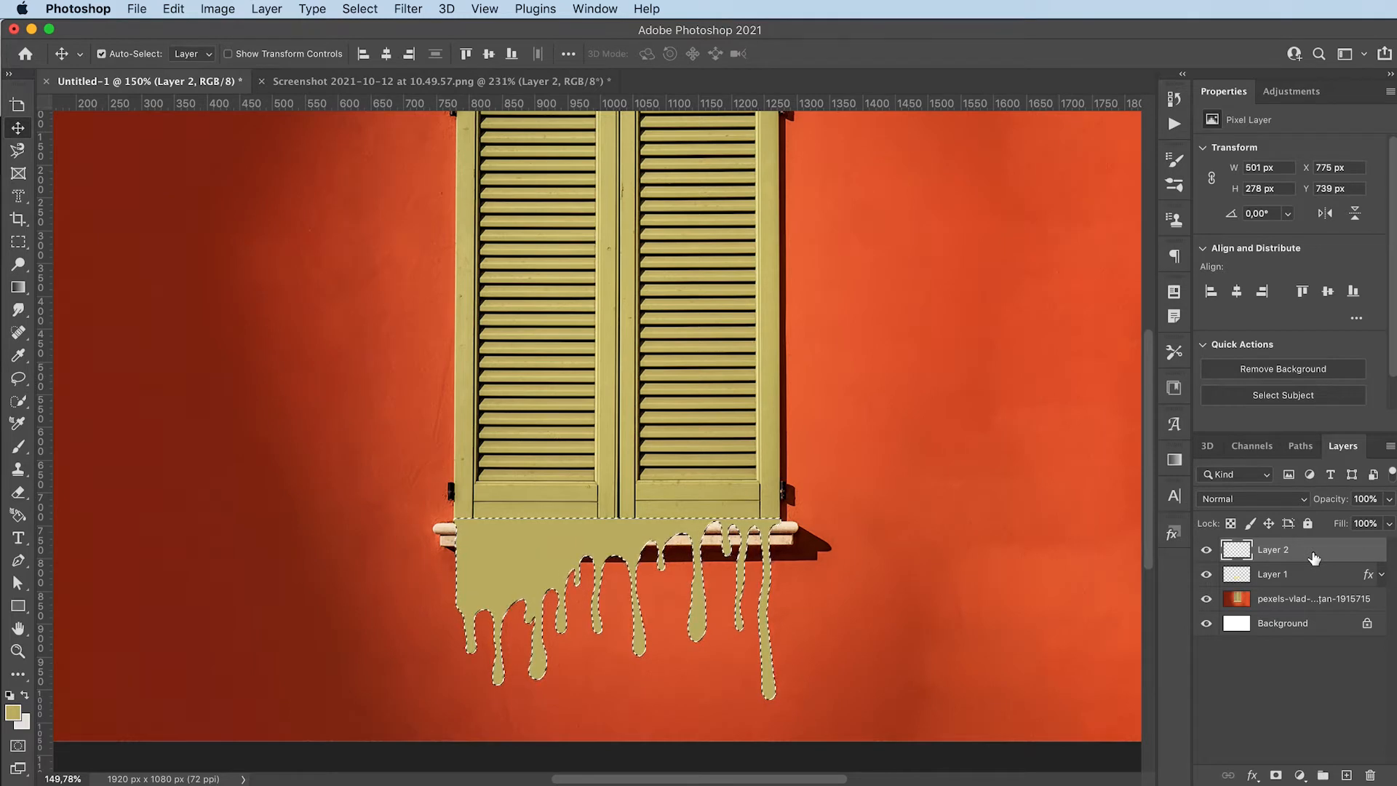
left_click(13, 712)
left_click_drag(354, 581, 329, 498)
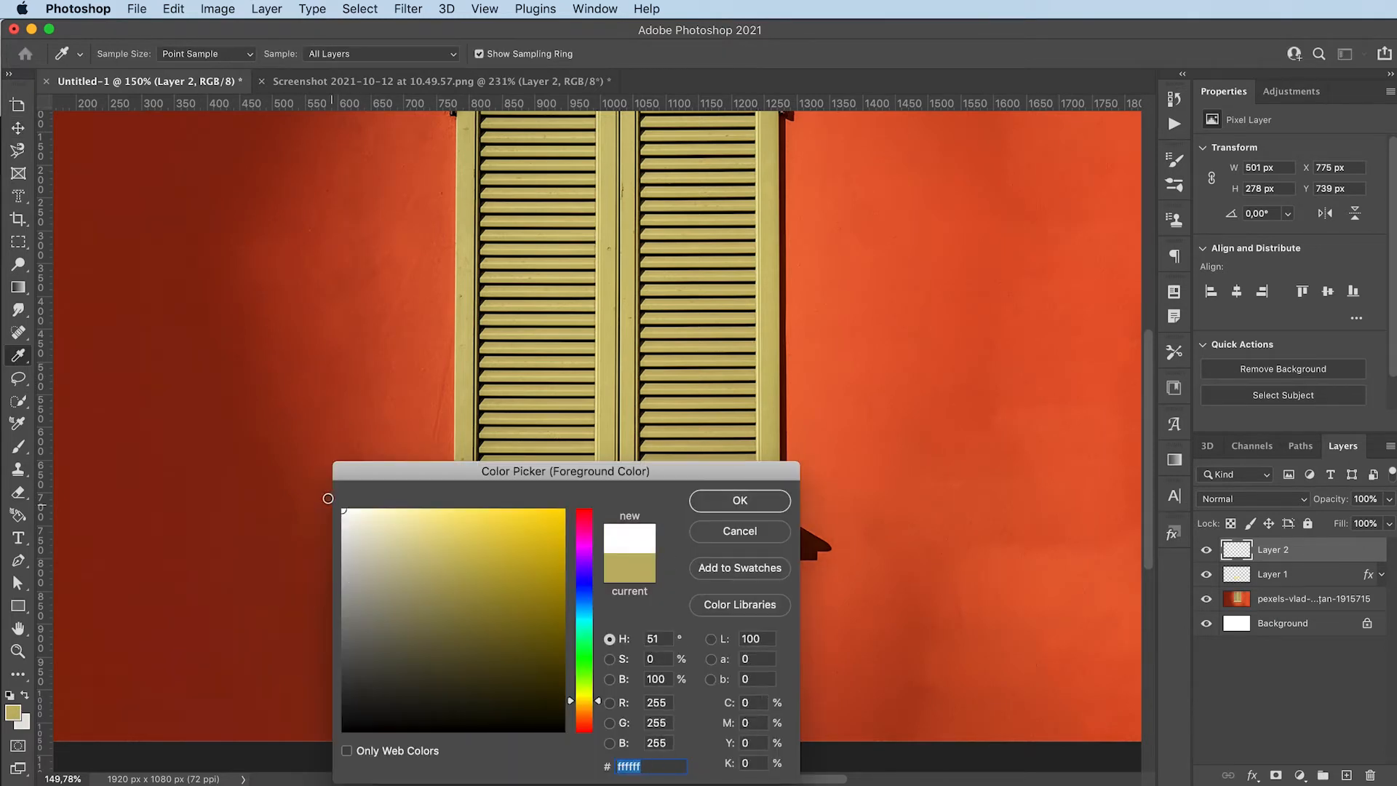
left_click(731, 501)
Set up the Brush tool with a Soft Round tip at 12 px
key("b")
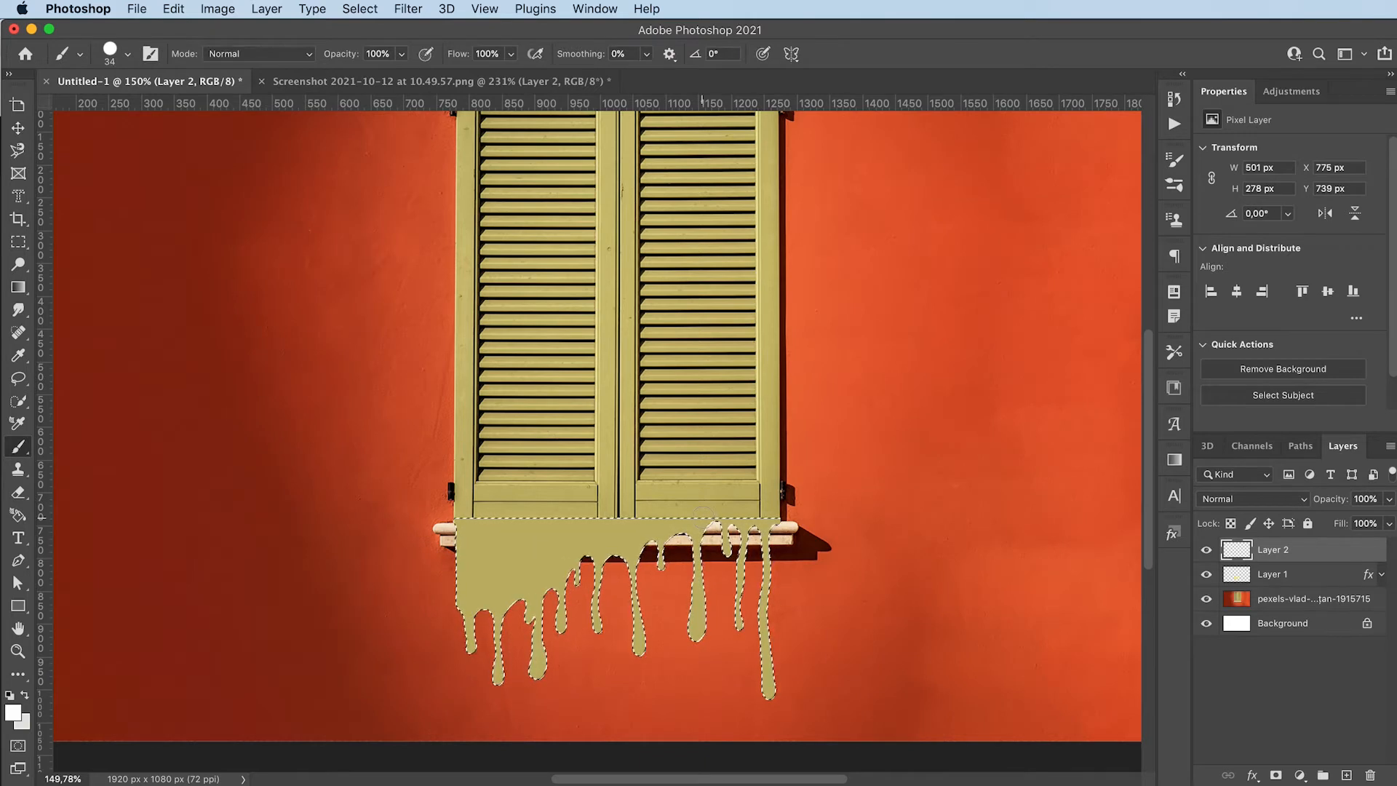
left_click_drag(478, 578, 462, 580)
left_click(127, 54)
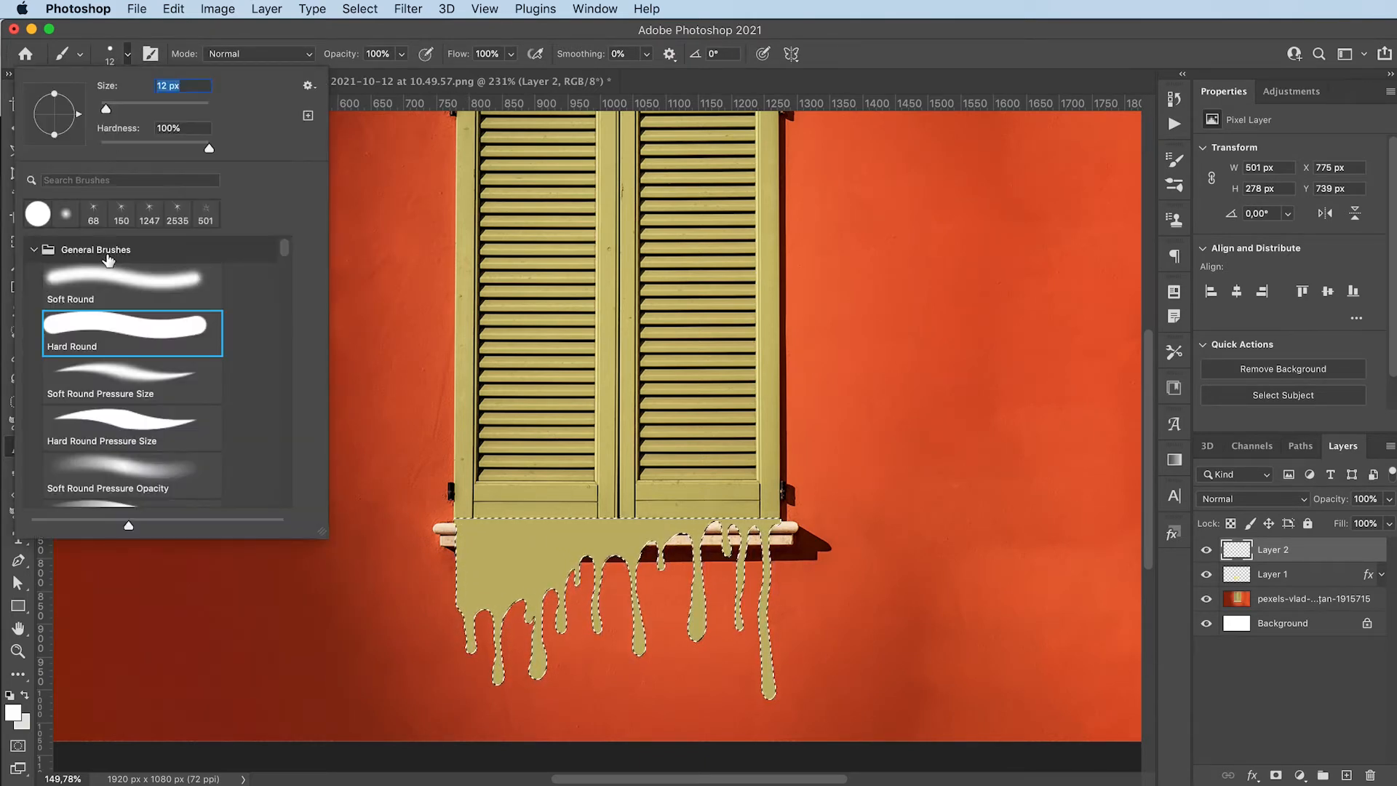
left_click(111, 286)
key("Return")
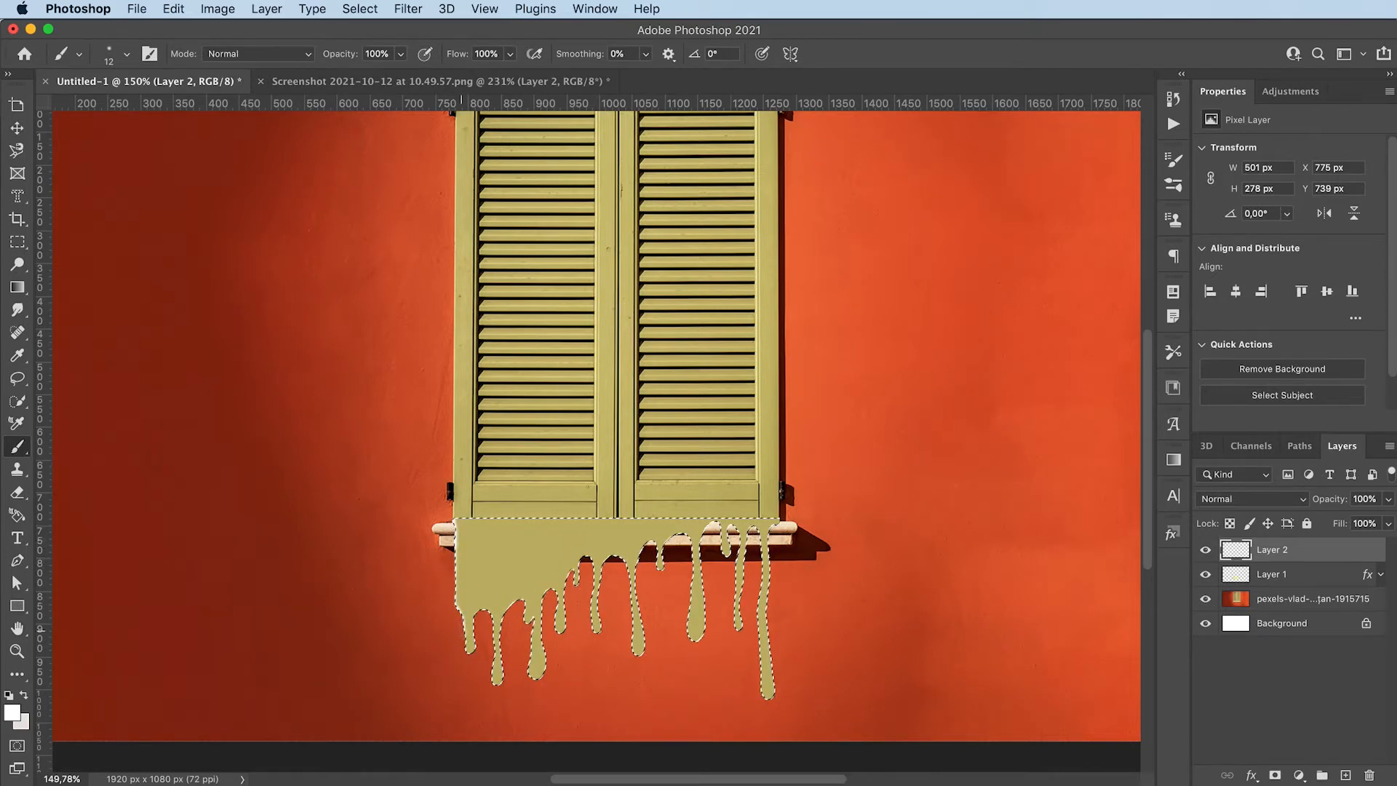
Paint white highlights along the left edges and tips of the drips inside the selection, and deselect
left_click_drag(465, 645, 542, 678)
left_click_drag(557, 613, 560, 630)
mouse_move(594, 593)
left_mouse_down()
mouse_move(598, 631)
mouse_move(639, 654)
left_mouse_up()
left_click_drag(689, 604, 697, 640)
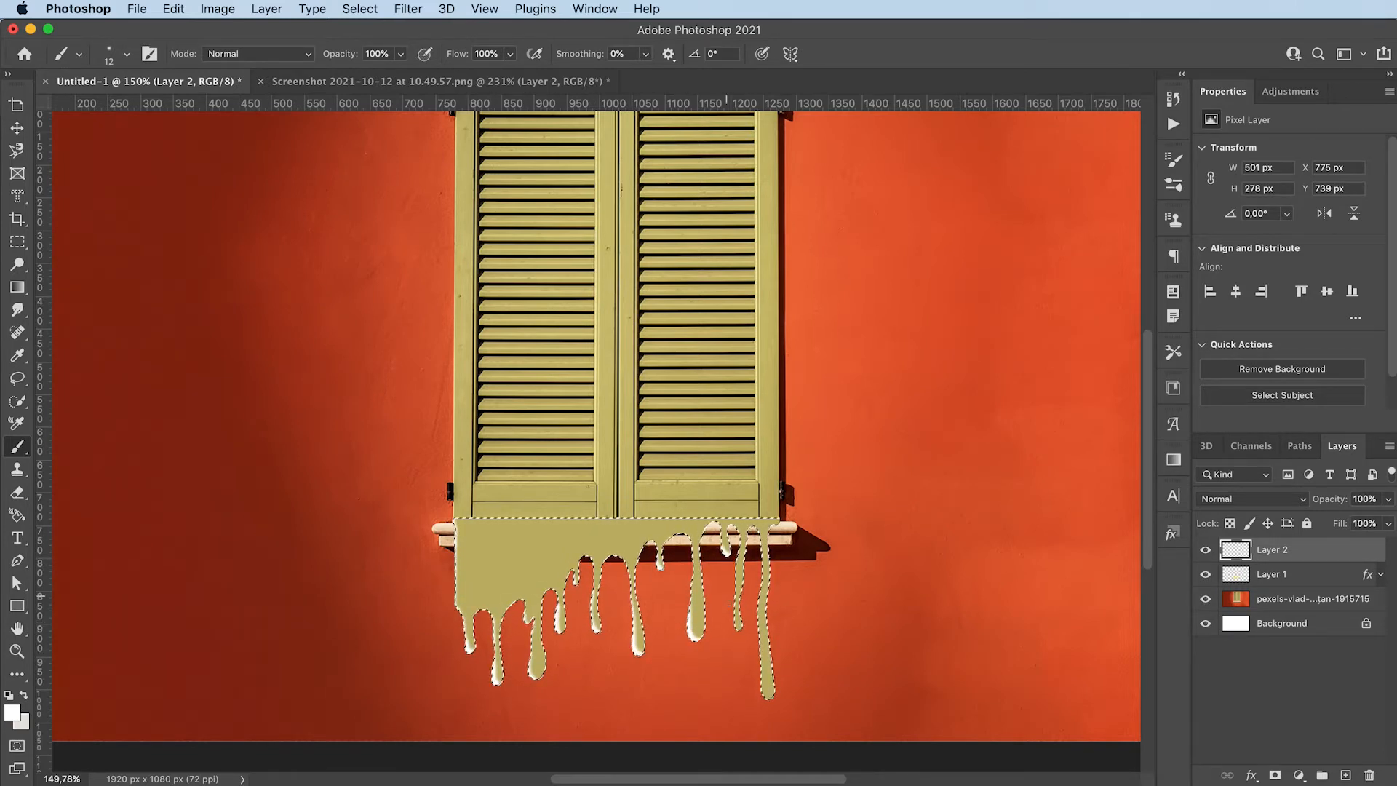
left_click_drag(743, 535, 739, 628)
left_click_drag(762, 530, 769, 697)
left_click_drag(456, 531, 468, 650)
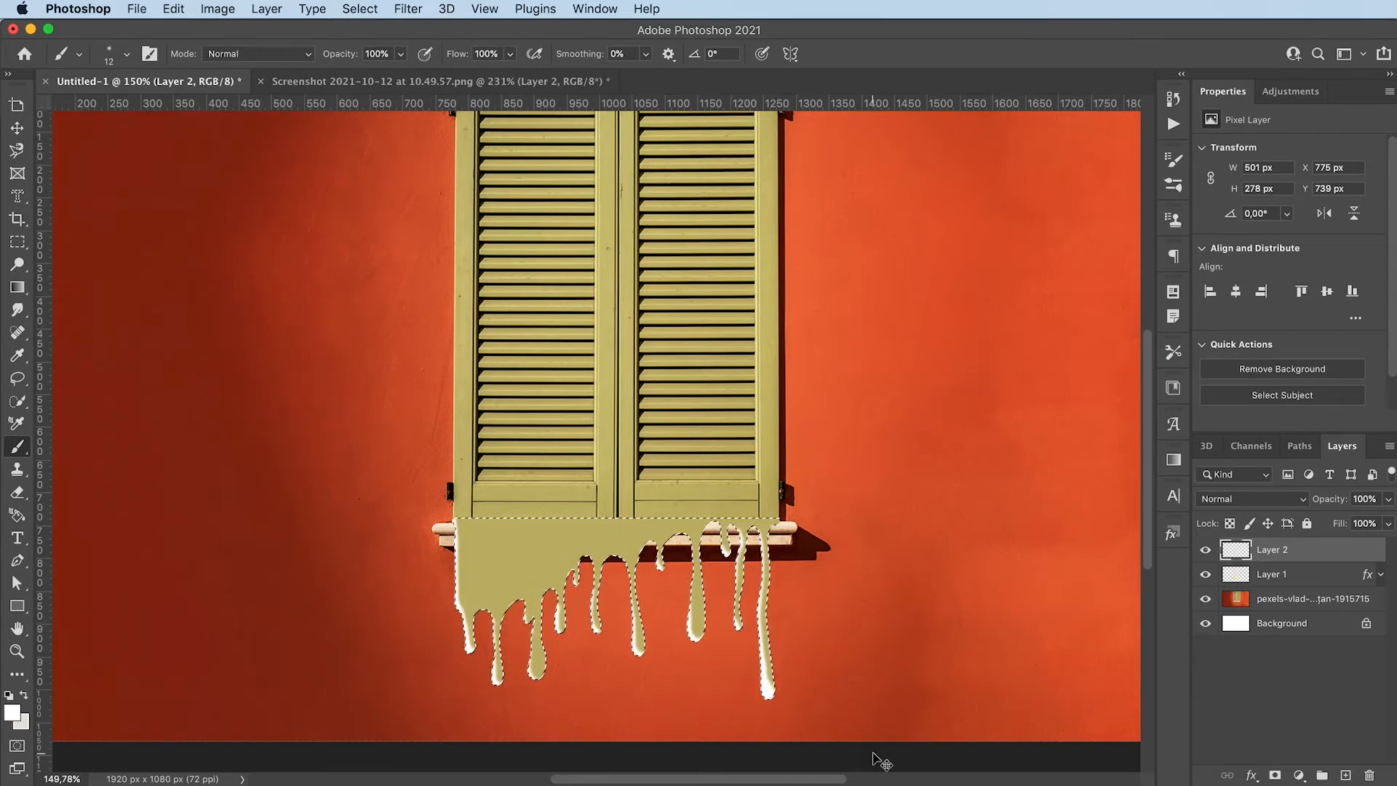
key("super+d")
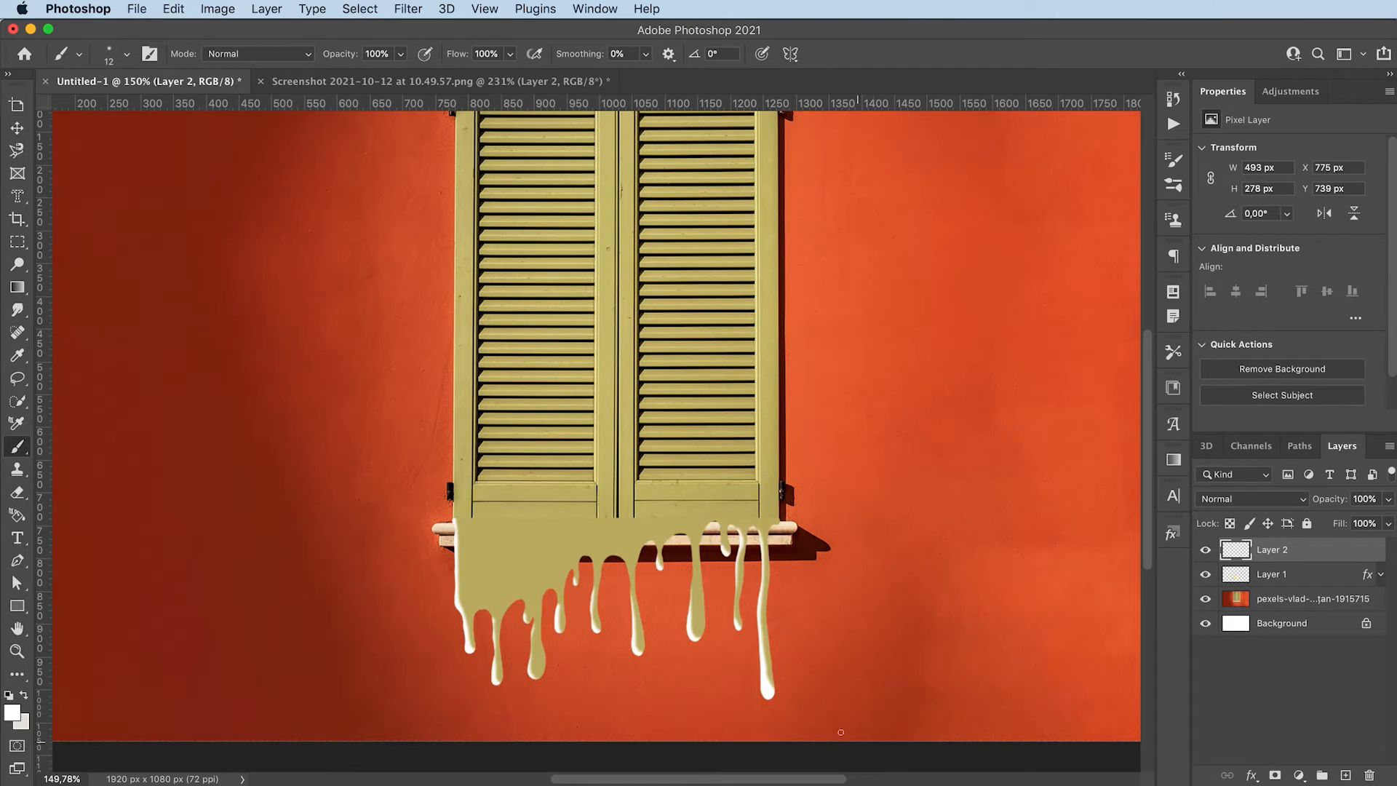
Set the white highlight layer's blend mode to Soft Light and its opacity to 60%
left_click(1270, 502)
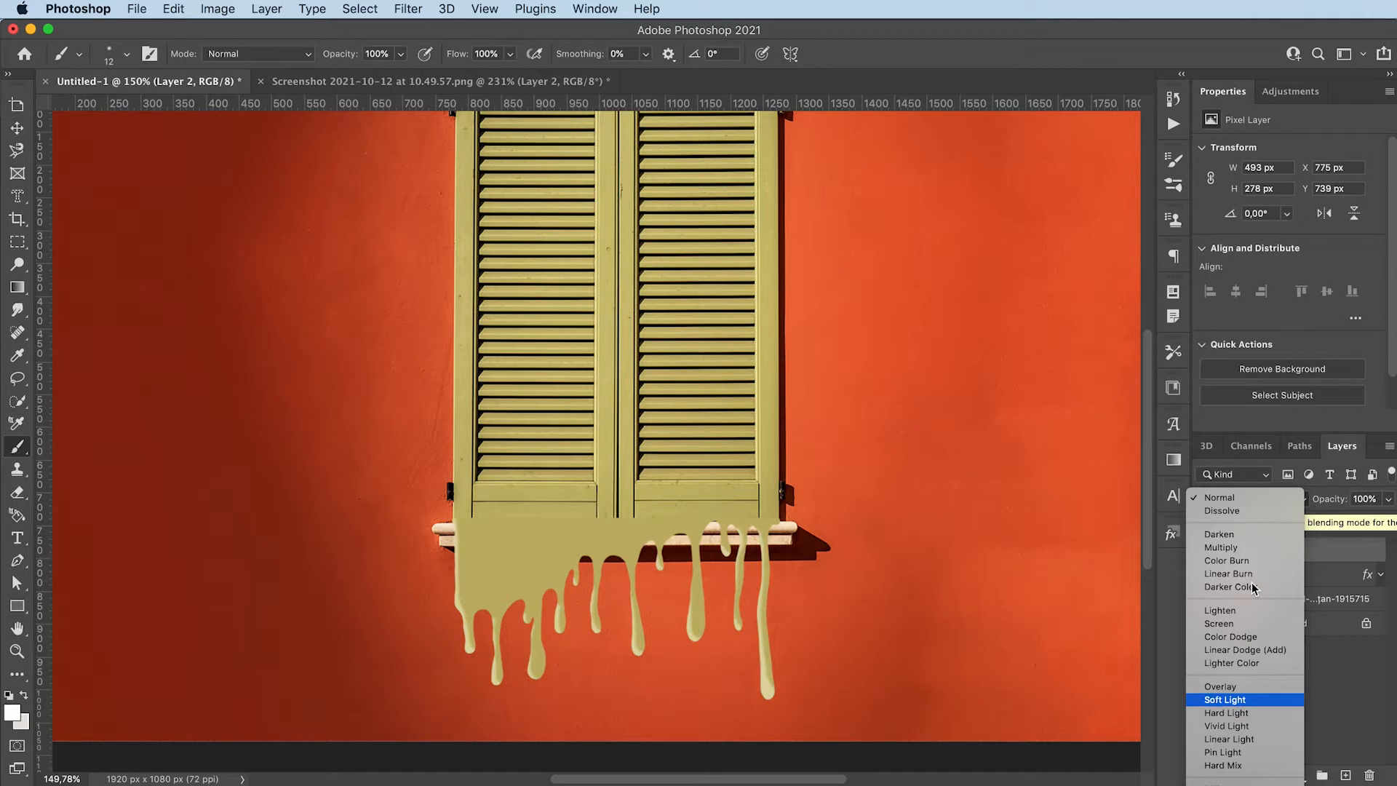
key("Return")
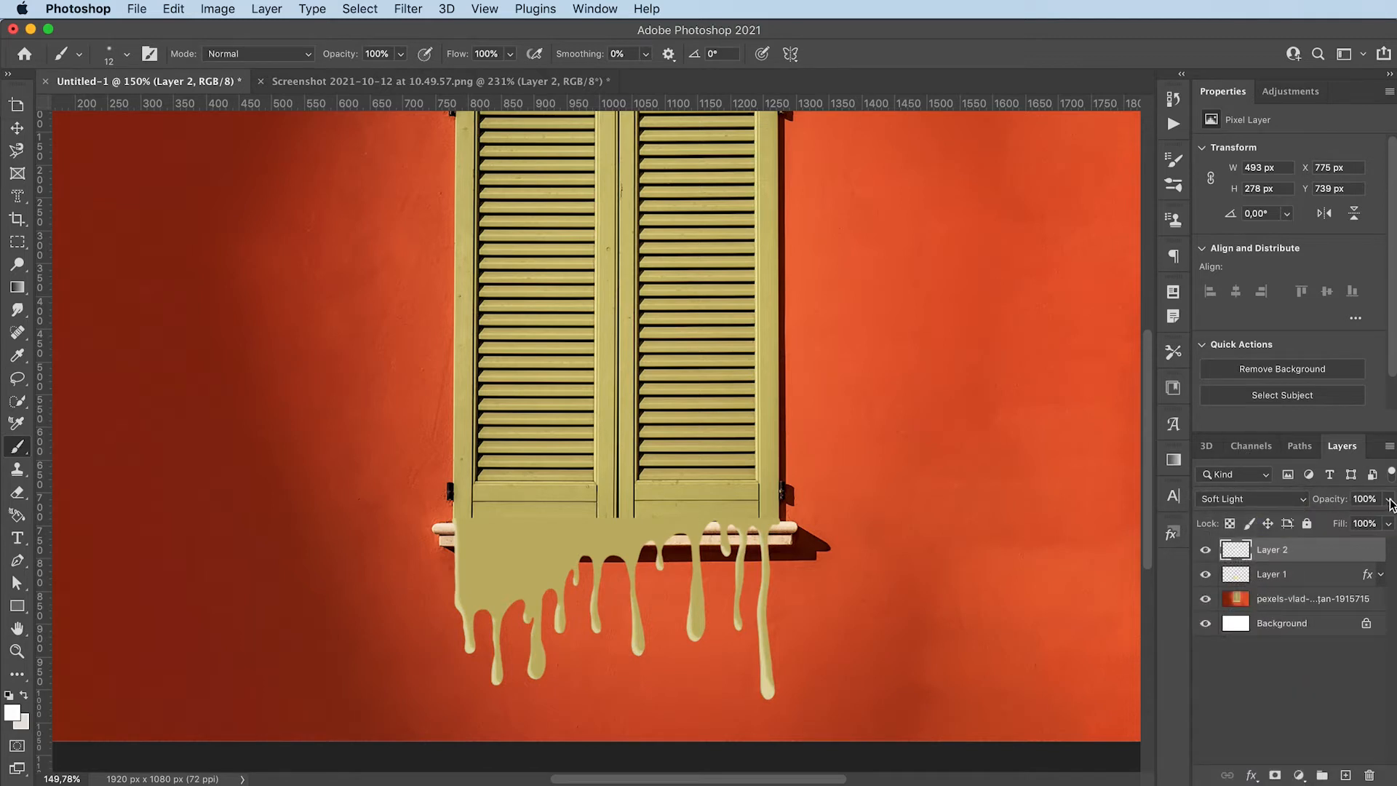
left_click_drag(1390, 503, 1353, 547)
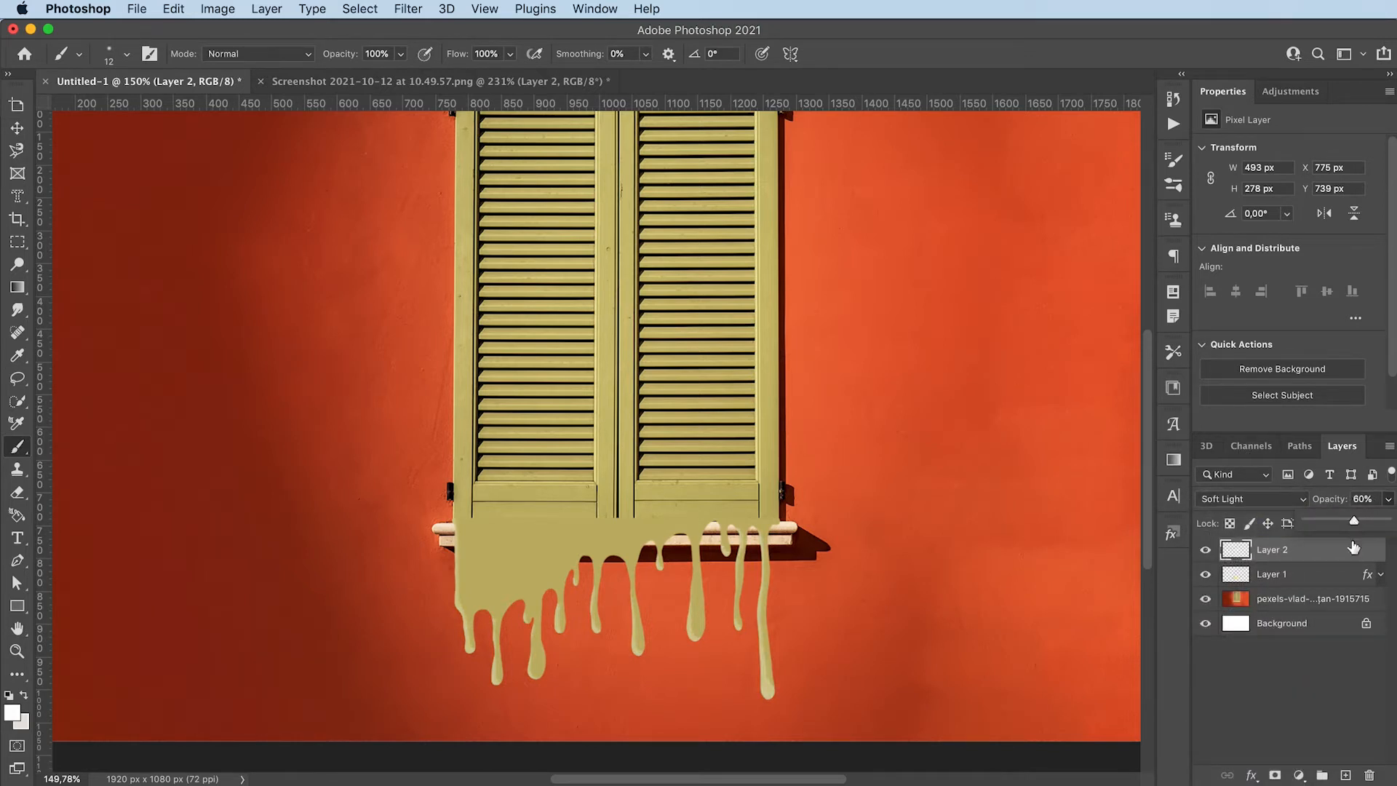
left_click(1342, 697)
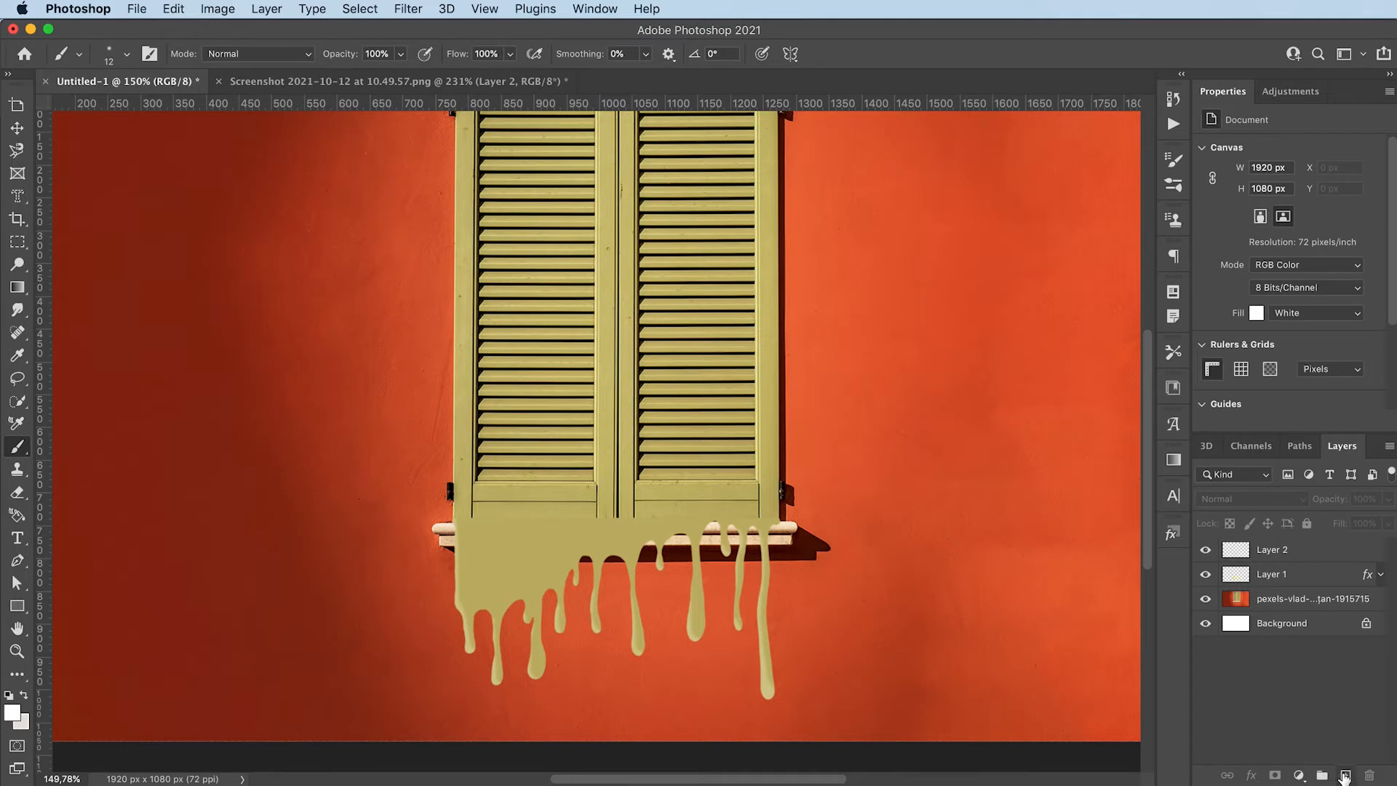
Create another new layer on top, with Layer 1's drip shape selected, and set the foreground colour to black (#000000)
left_click(1345, 776)
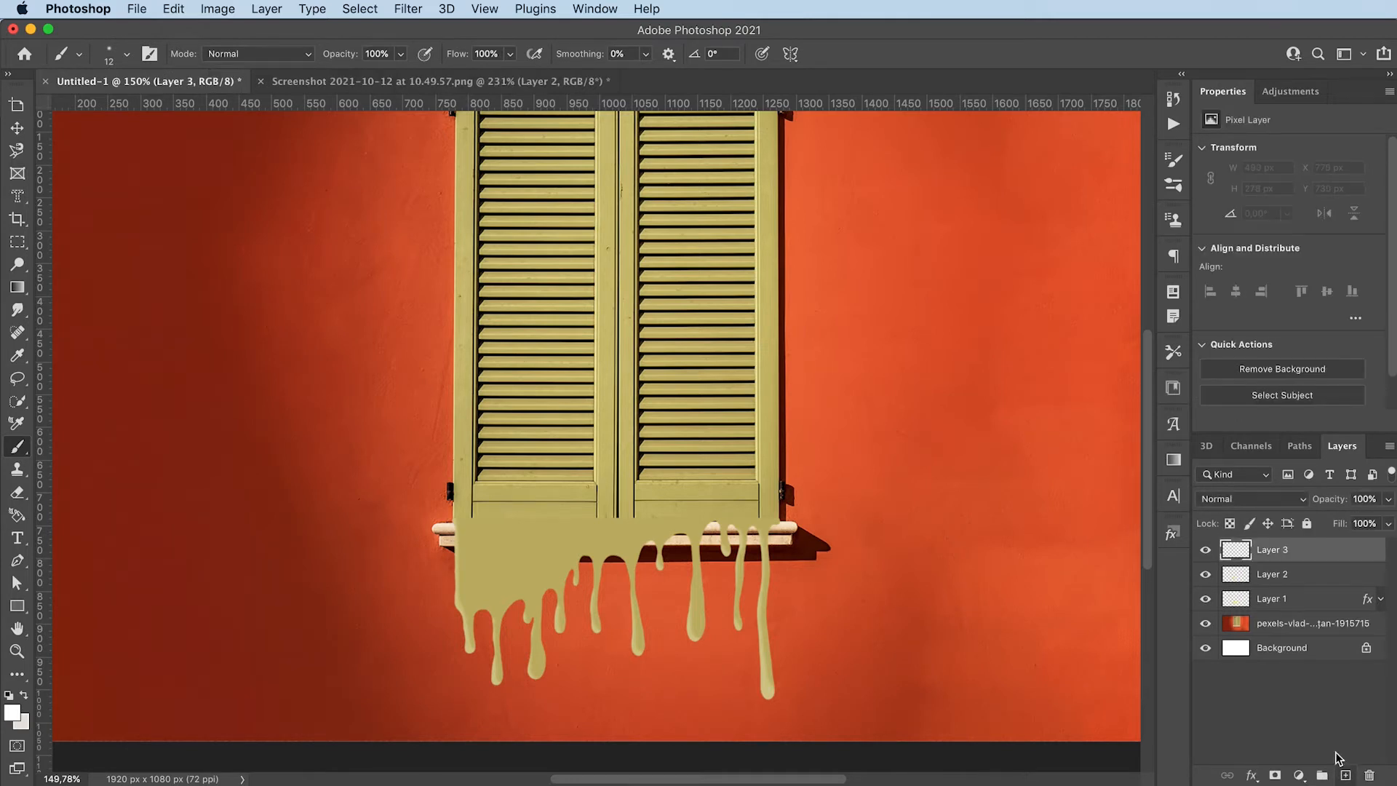
left_click(1237, 608, "super")
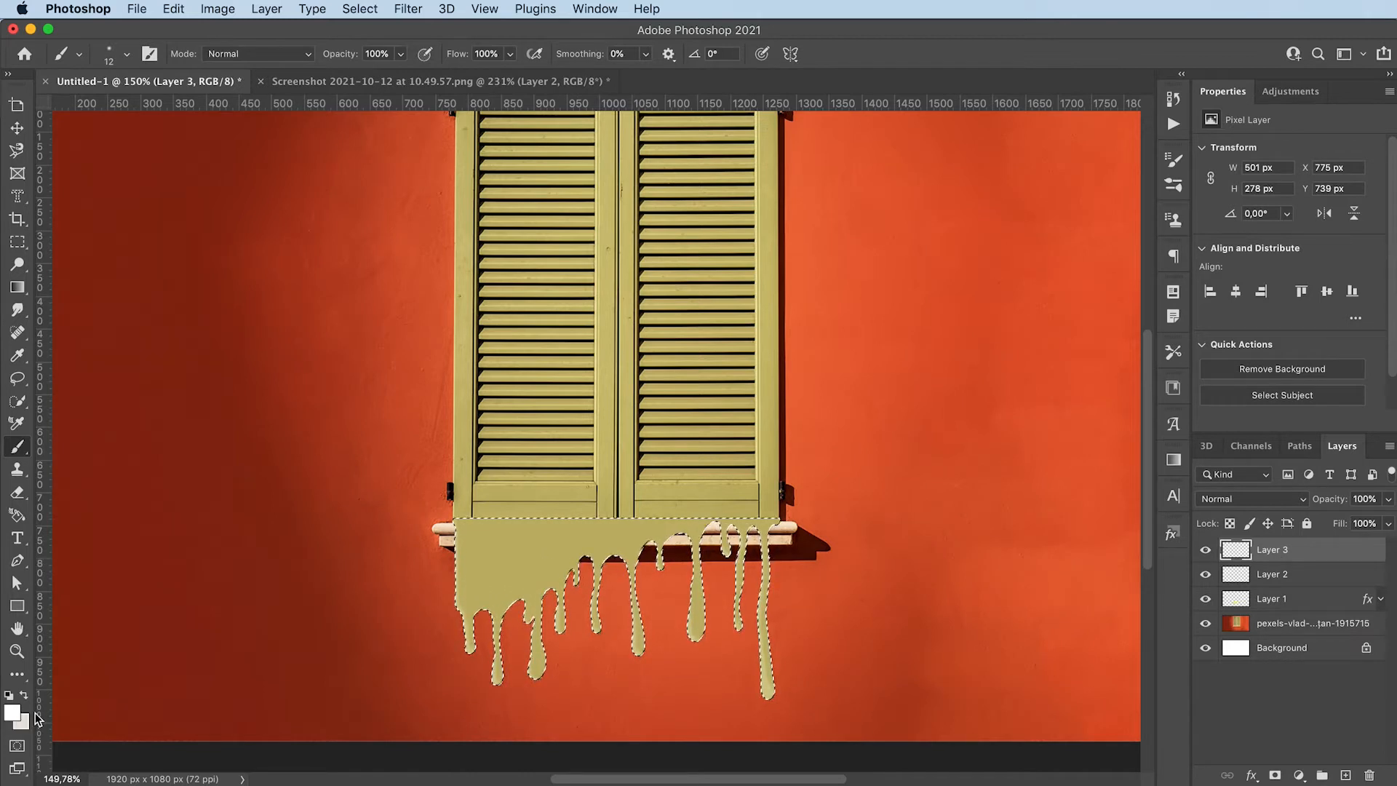
left_click(13, 713)
mouse_move(449, 659)
left_mouse_down()
mouse_move(434, 674)
mouse_move(574, 744)
left_mouse_up()
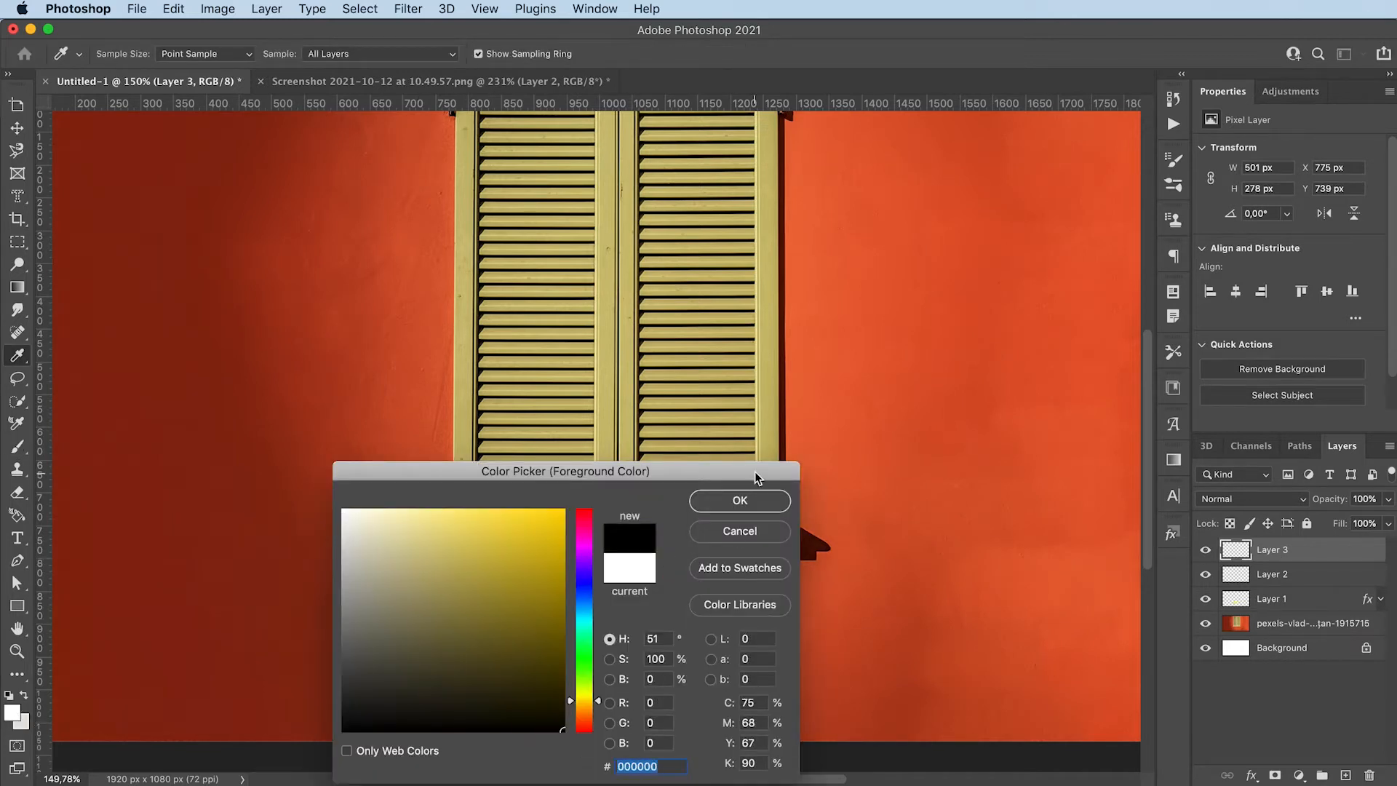
left_click(742, 499)
Brush black shadows along the right edges of the drips inside the selection, and deselect
key("b")
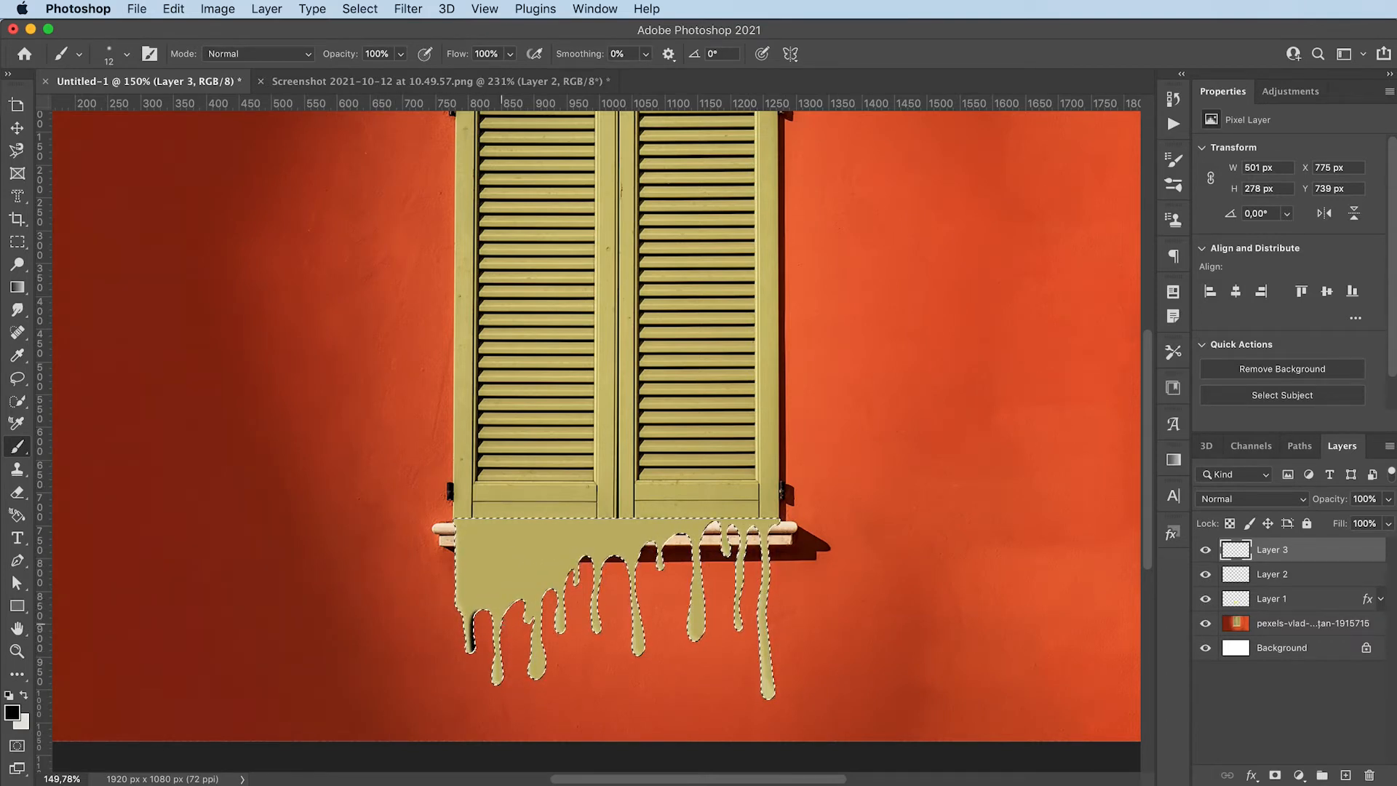
left_click_drag(498, 624, 499, 639)
key("v")
key("super+d")
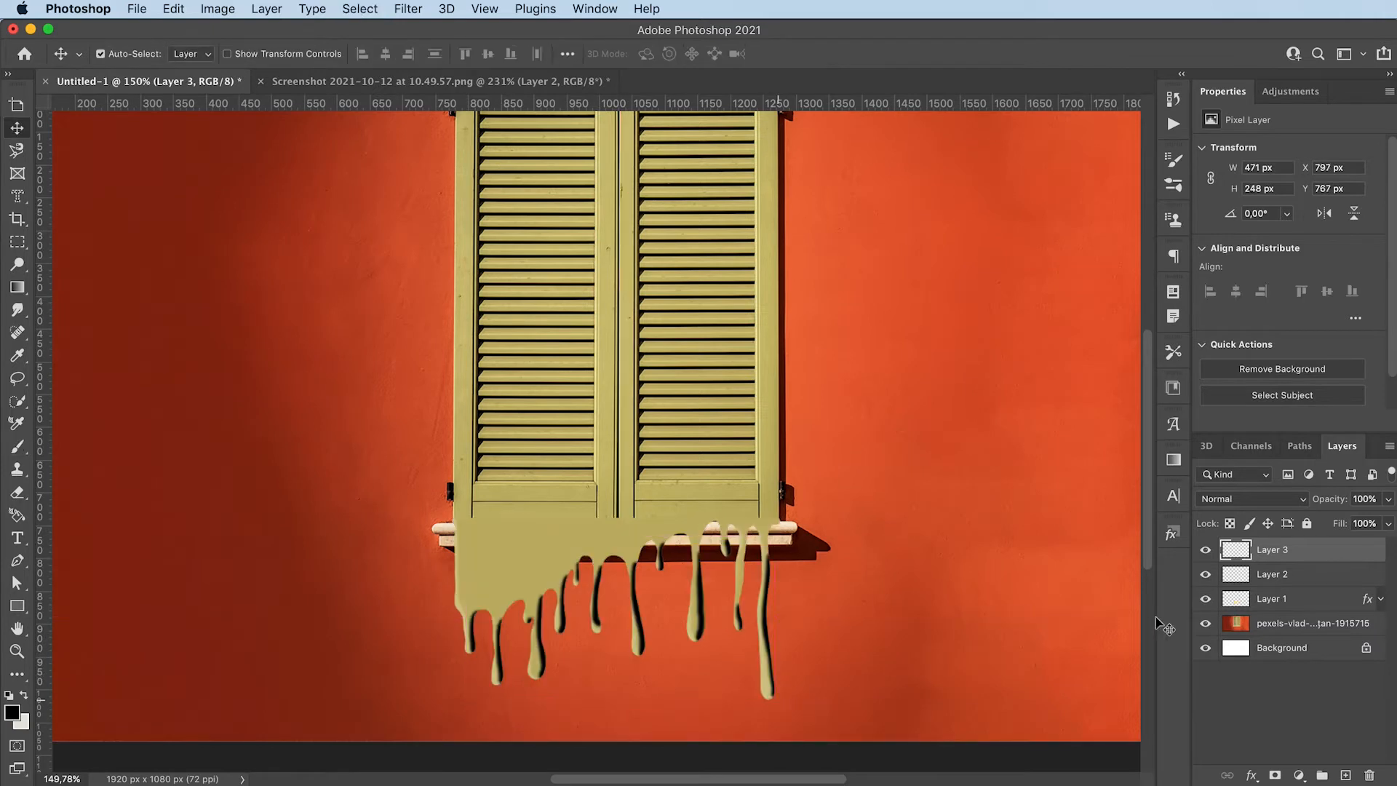
Set the black shadow layer's blend mode to Soft Light and its opacity to 57%
left_click(1261, 499)
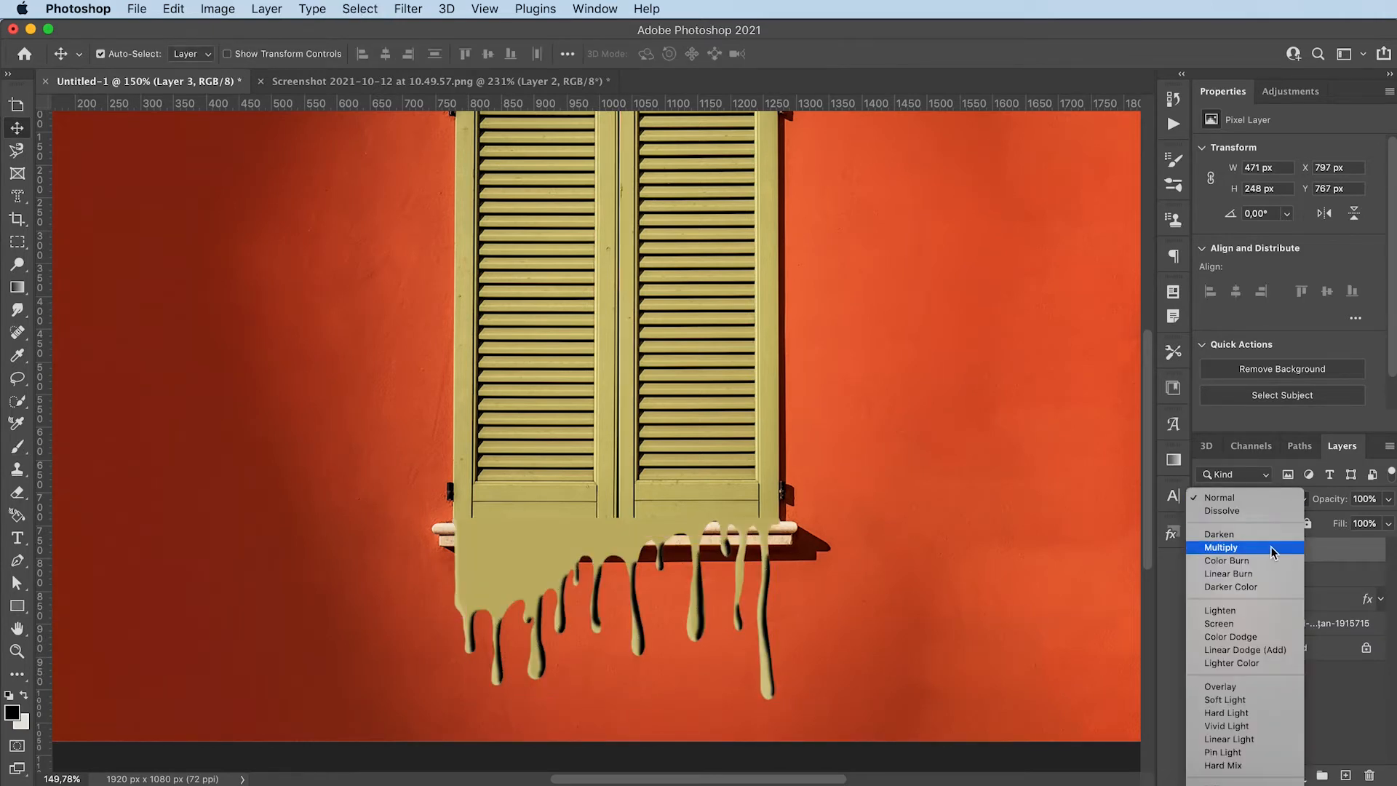
key("Down")
key("Down")
key("Down")
key("Down")
key("Down")
key("Down")
key("Down")
key("Down")
key("Down")
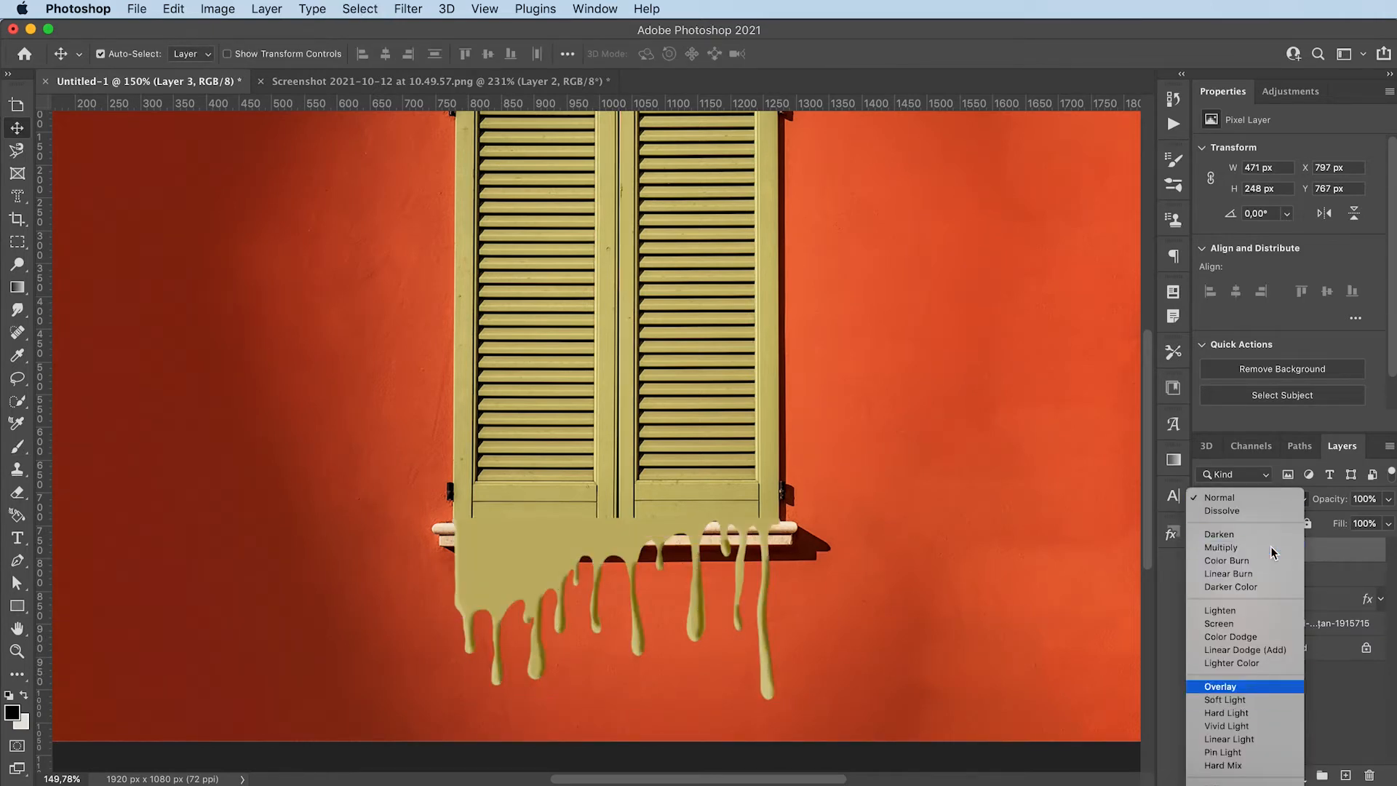
key("Down")
key("Return")
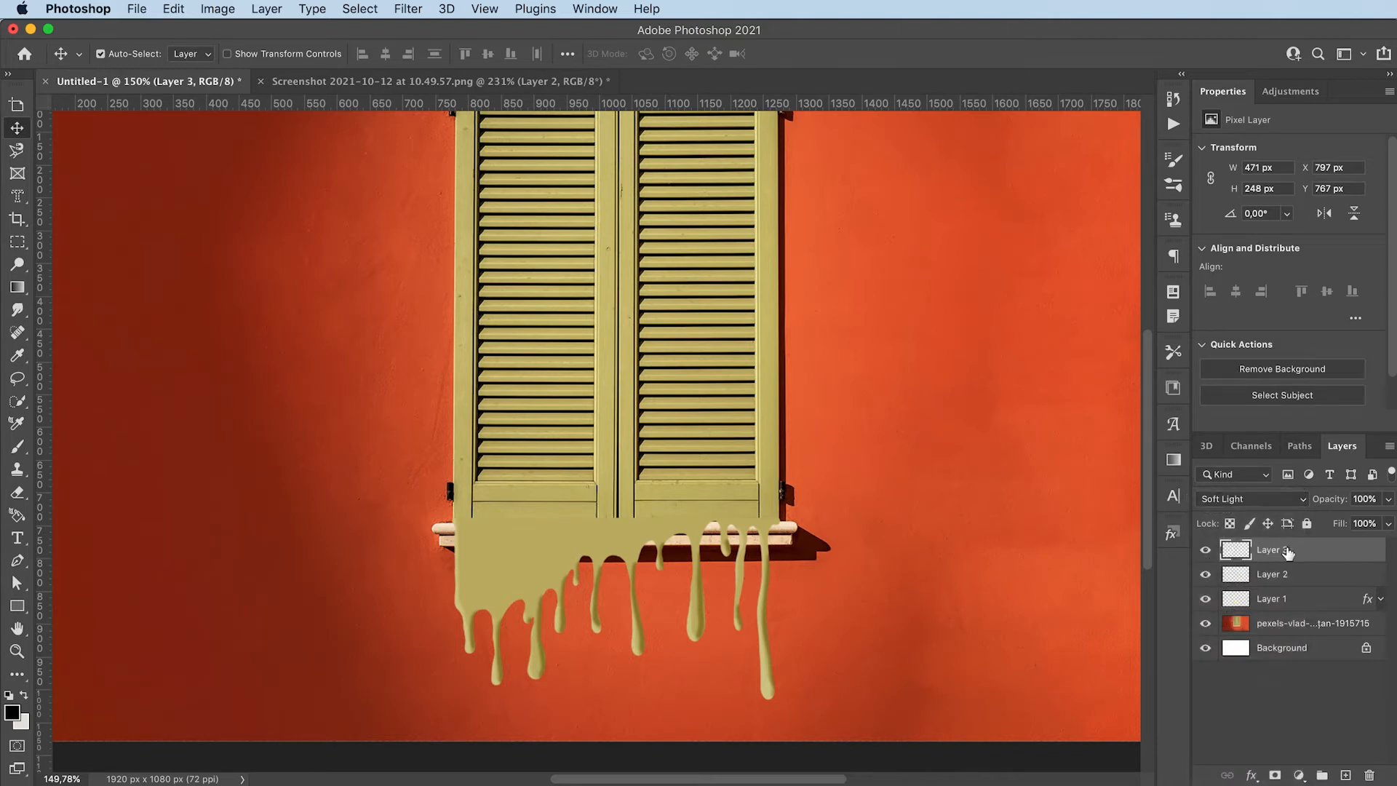
left_click(1388, 499)
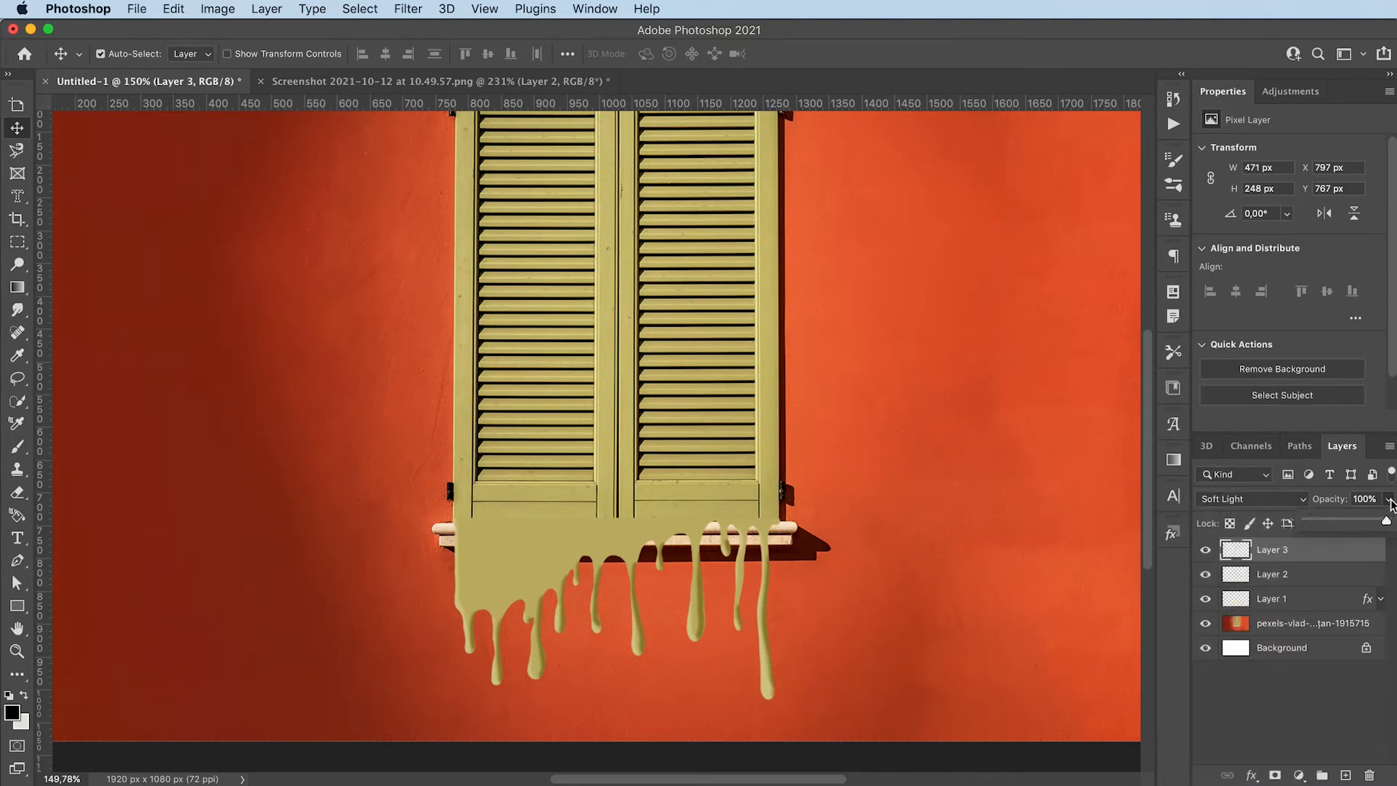
left_click(1355, 522)
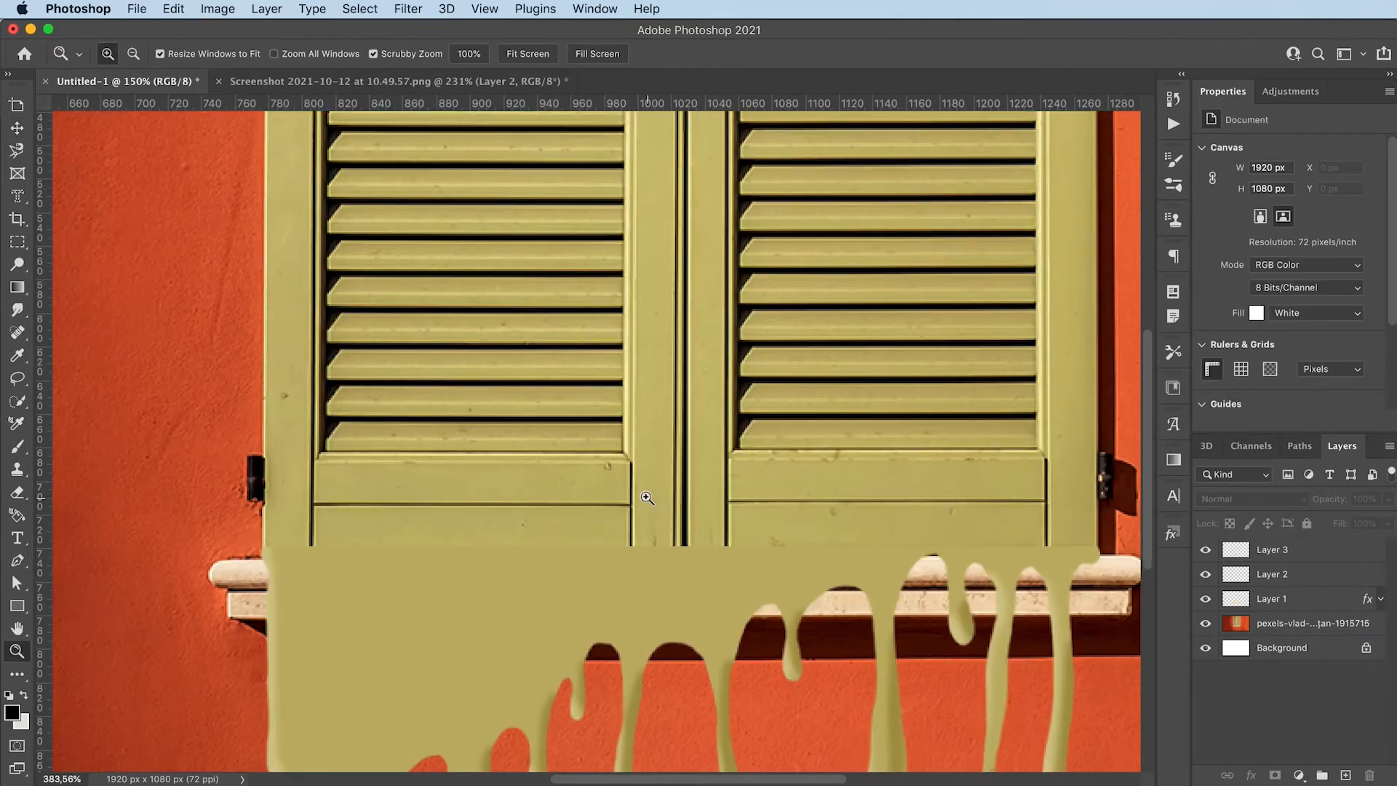
Group the drip layer with its highlight and shadow layers (Layer 1, Layer 2 and Layer 3)
left_click_drag(611, 497, 647, 498)
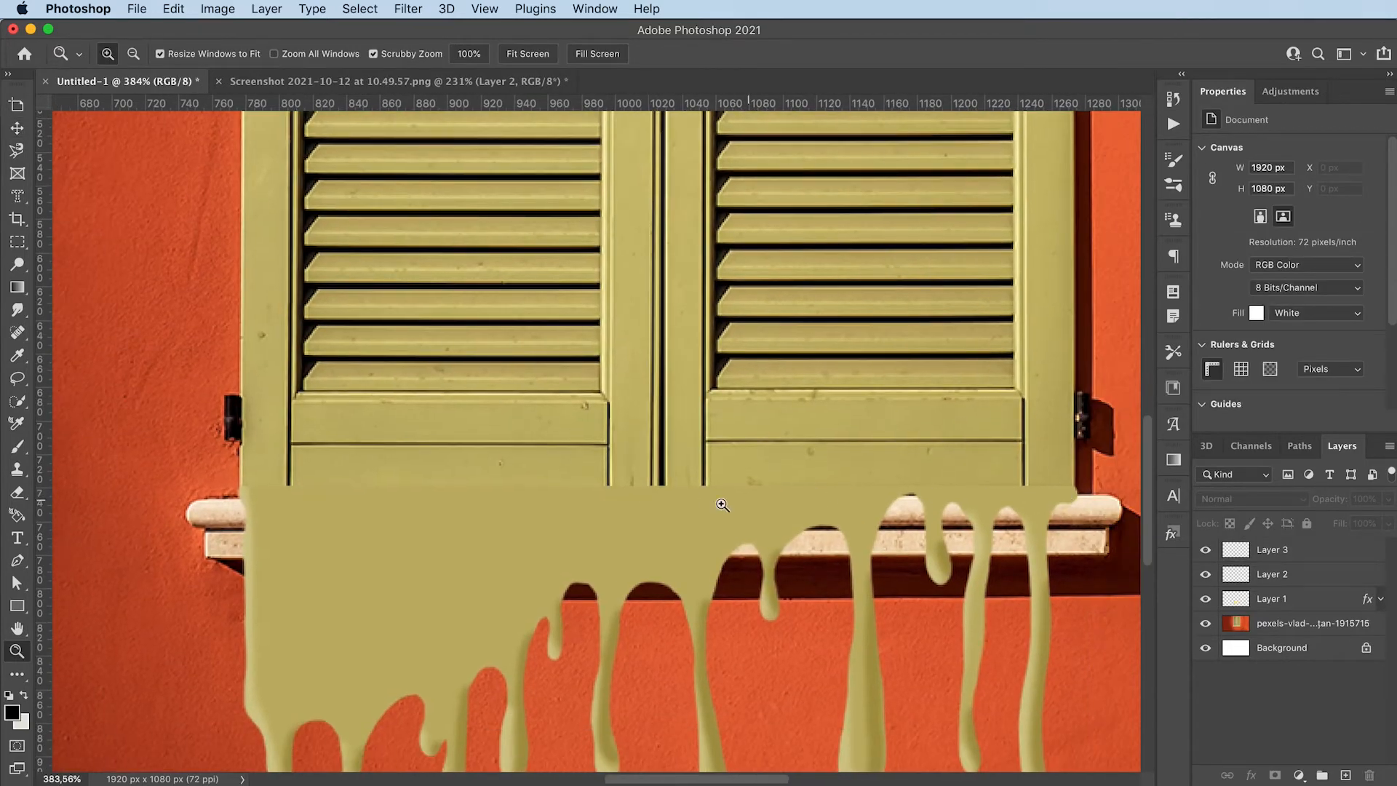
key("v")
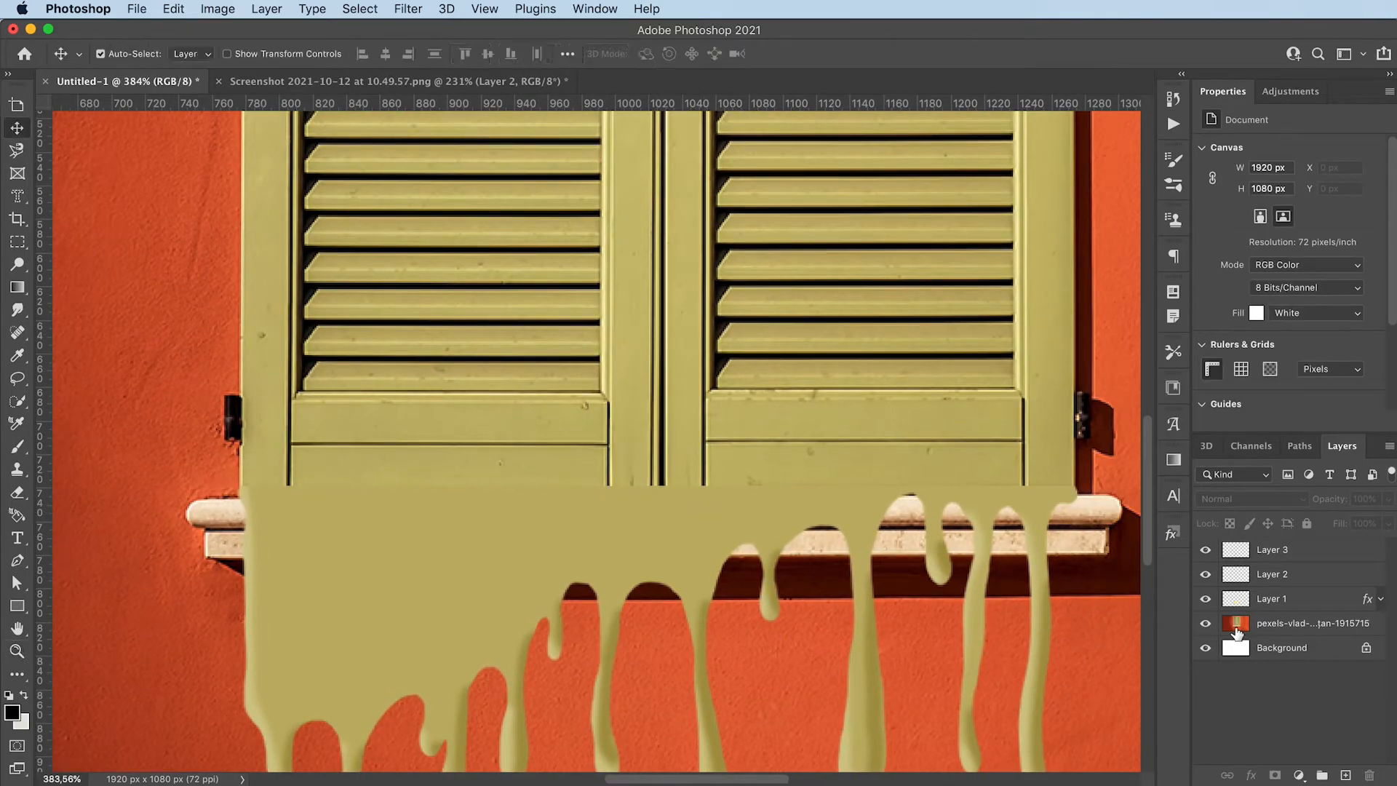
left_click(1304, 557)
left_click(1305, 607, "shift")
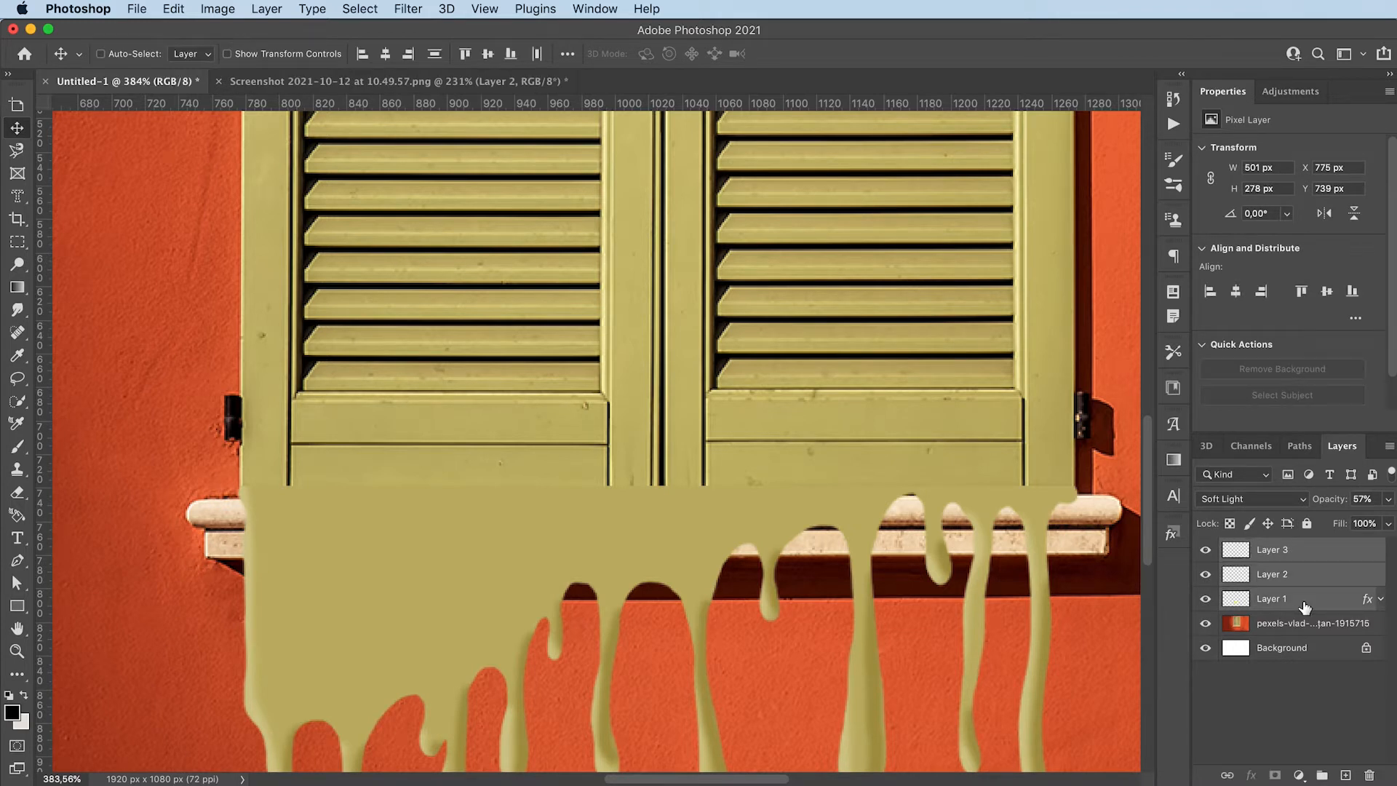
key("super+g")
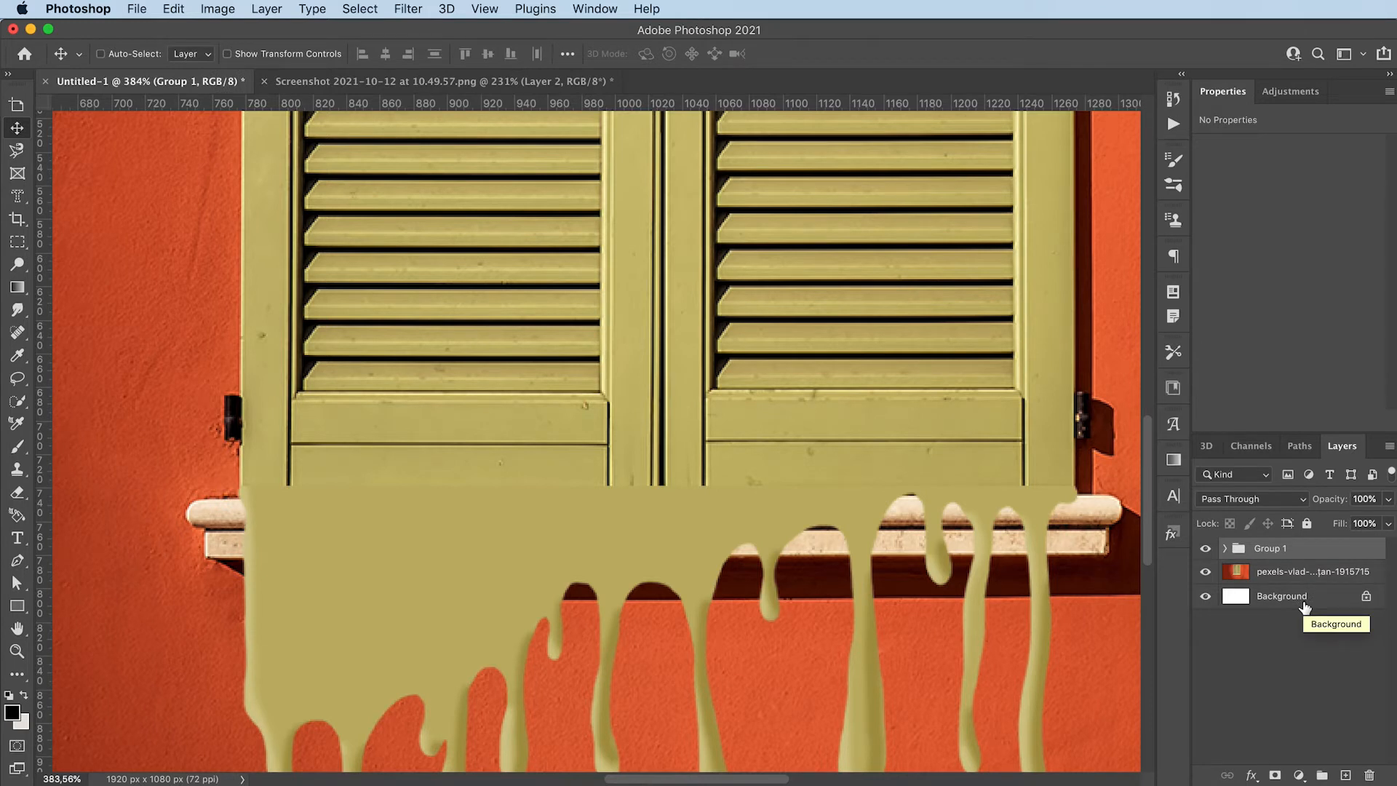
Duplicate Group 1, merge the duplicate into a single pixel layer, and hide the original group
key("super+j")
right_click(1315, 555)
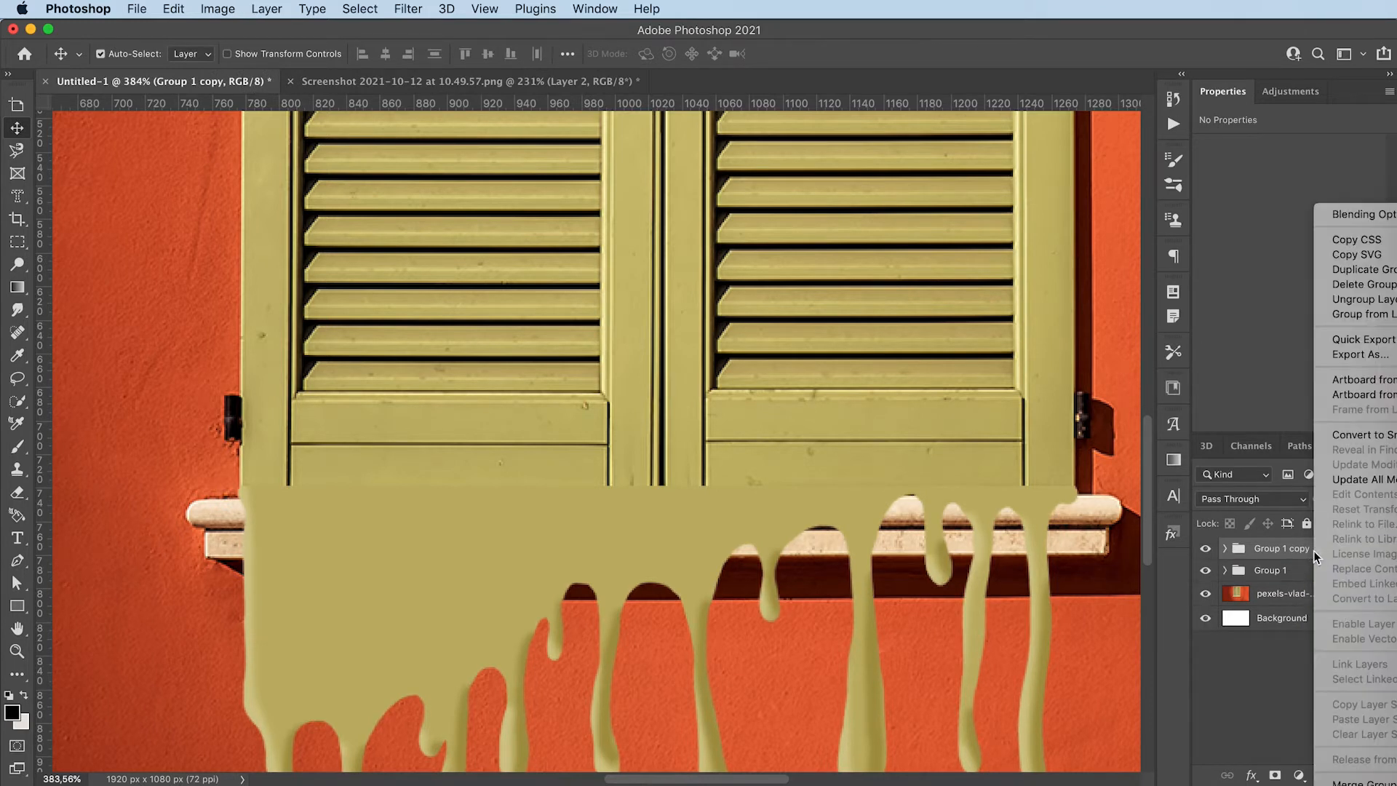
left_click(1264, 591)
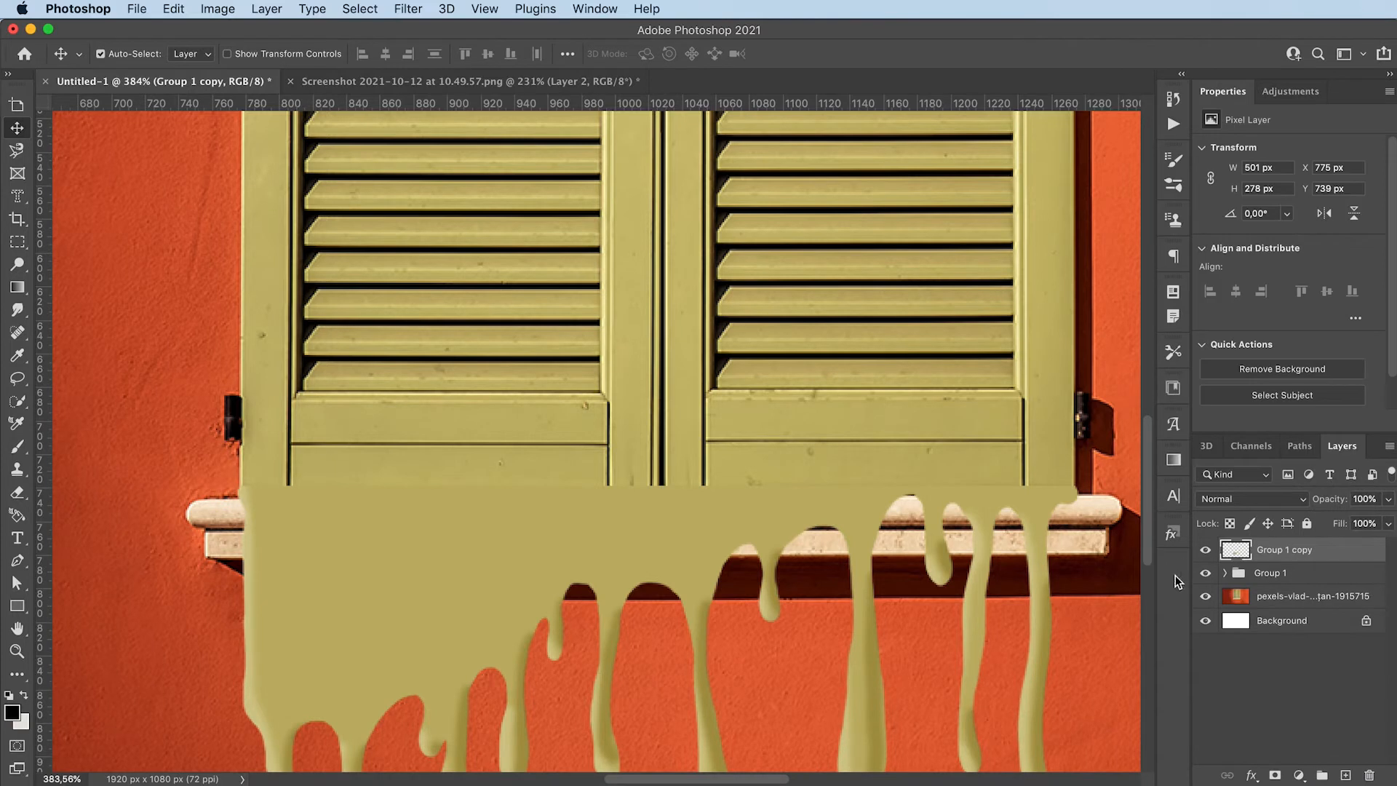
left_click(1205, 573)
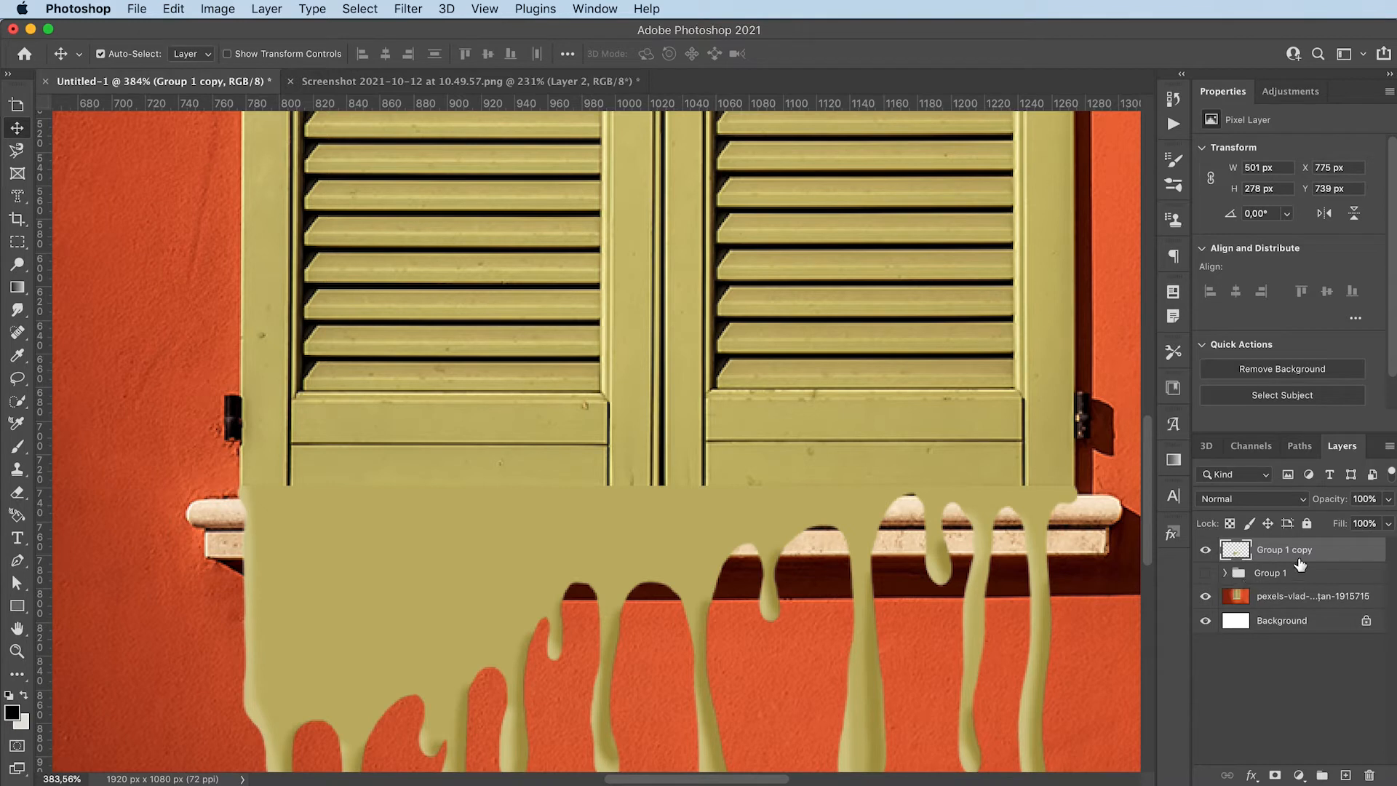
Sample the flat green at the top of the drip as foreground colour and add a new layer above the merged drip layer
key("i")
left_click(474, 495)
key("b")
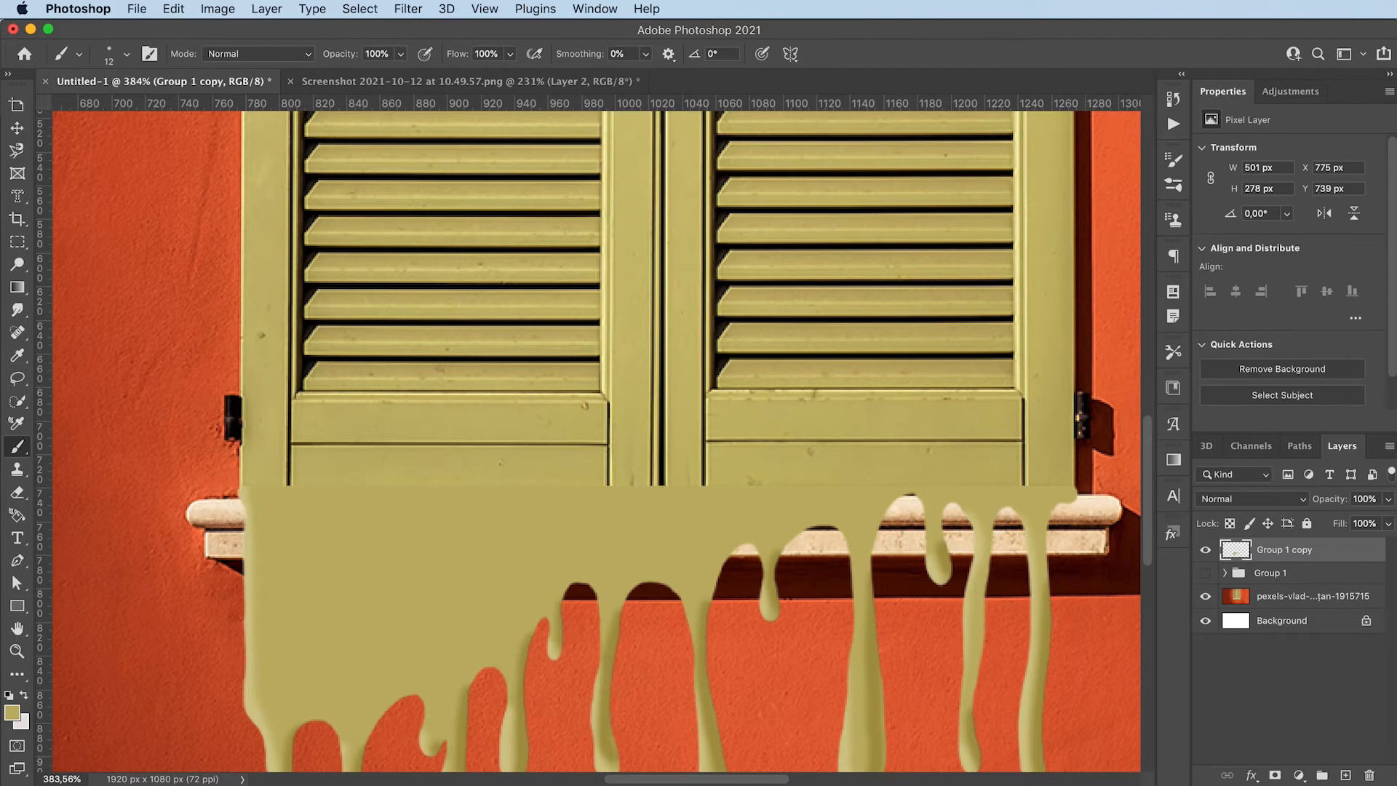
left_click(1345, 775)
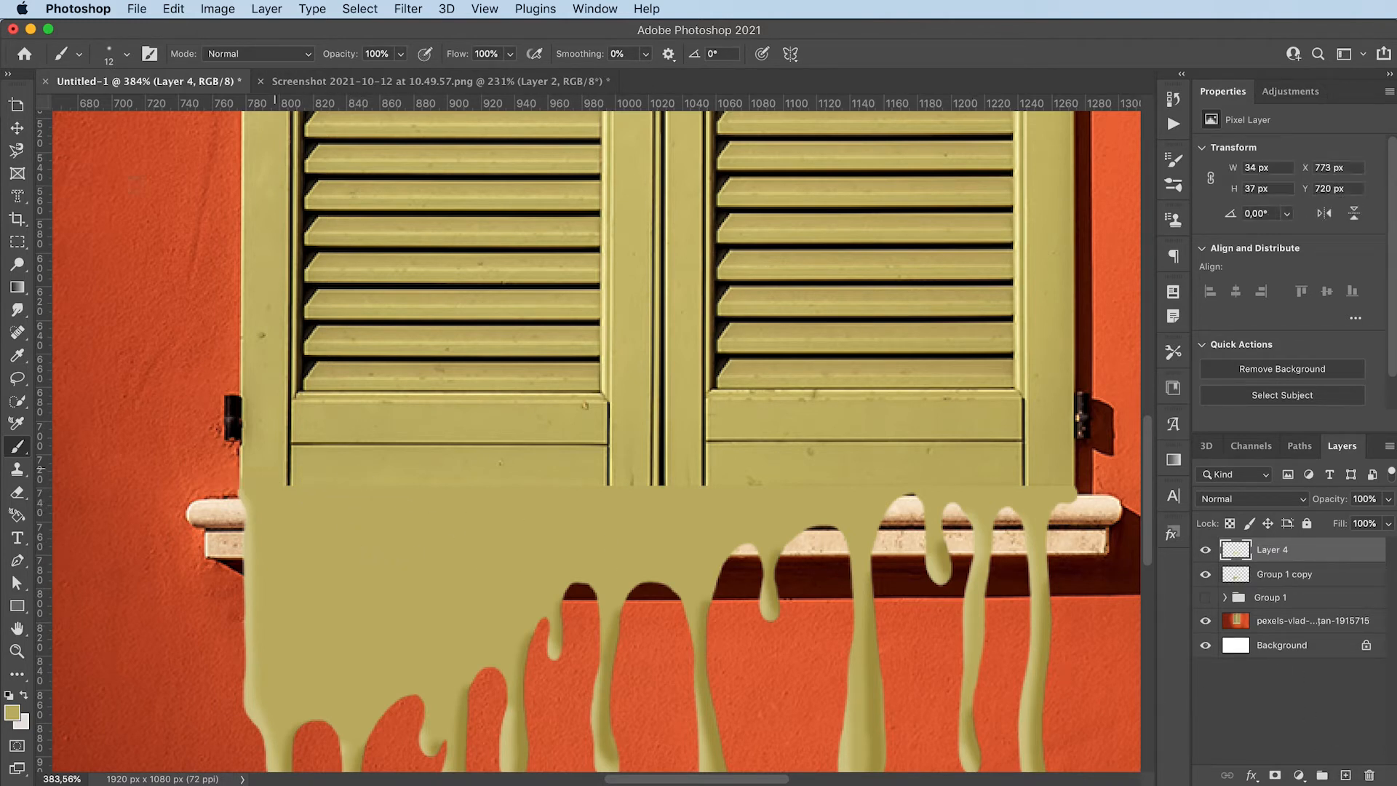
Paint the sampled green with a Soft Round brush at 19 px along the shutters' lower edge to blend the seam with the drips
left_click(109, 53)
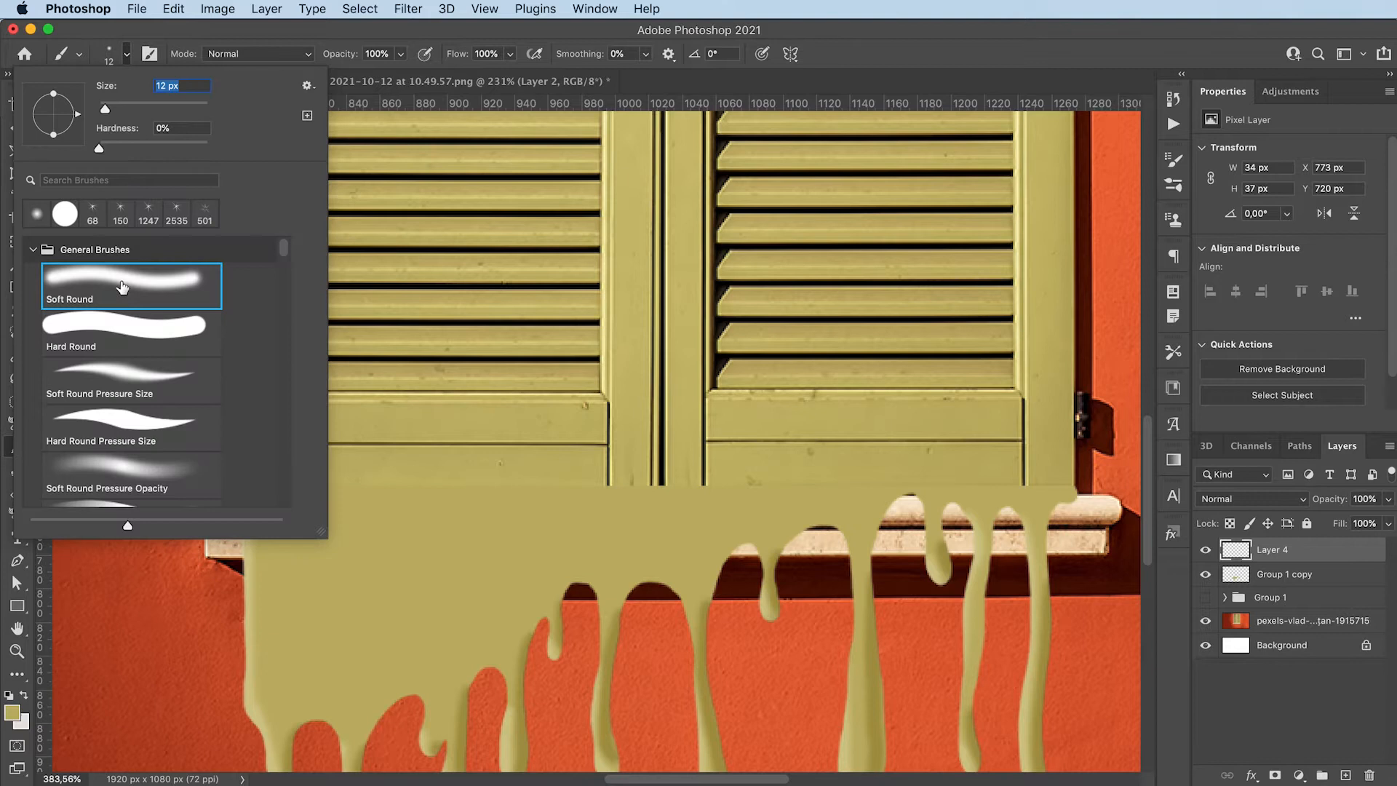
left_click(299, 30)
left_click_drag(347, 457, 364, 467)
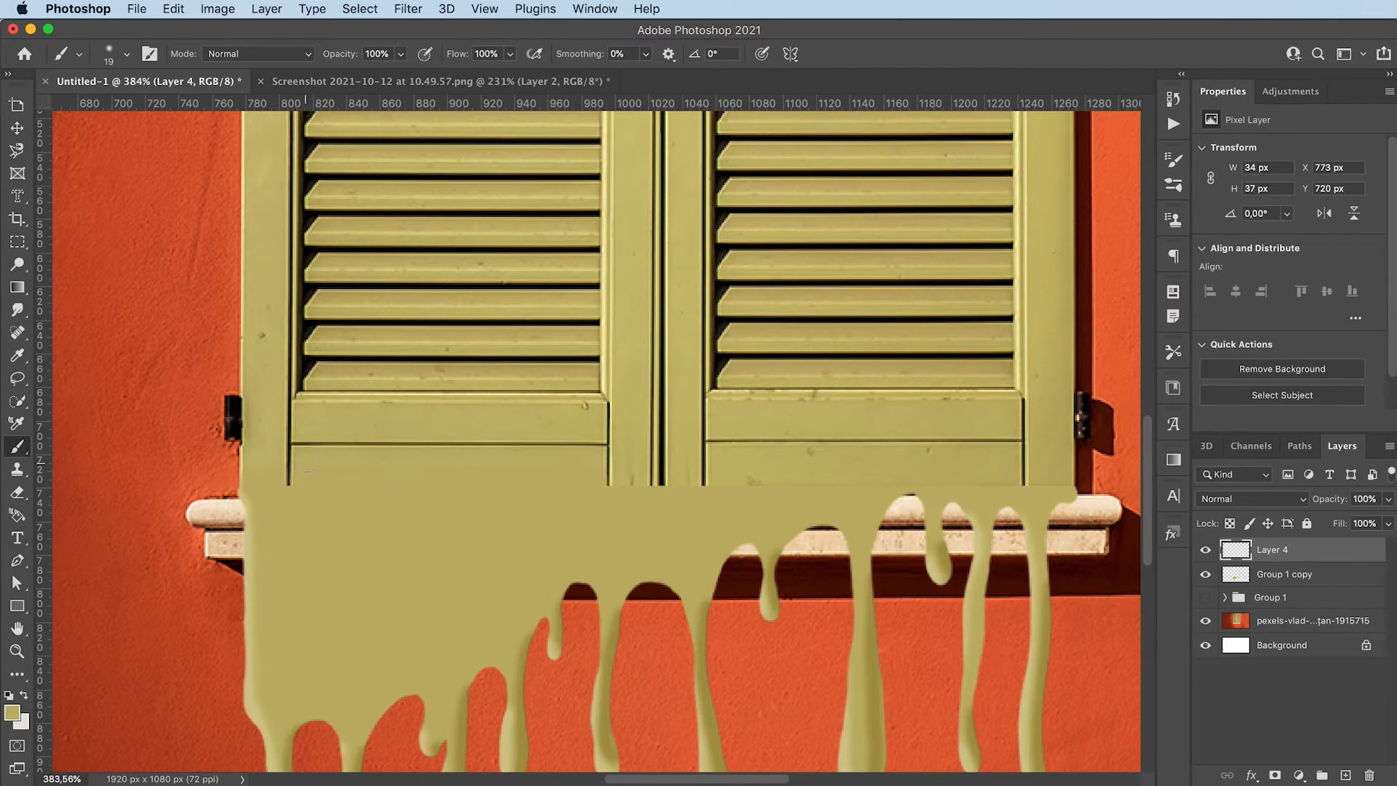
left_click_drag(489, 461, 604, 499)
left_click_drag(638, 494, 680, 499)
left_click_drag(679, 462, 680, 439)
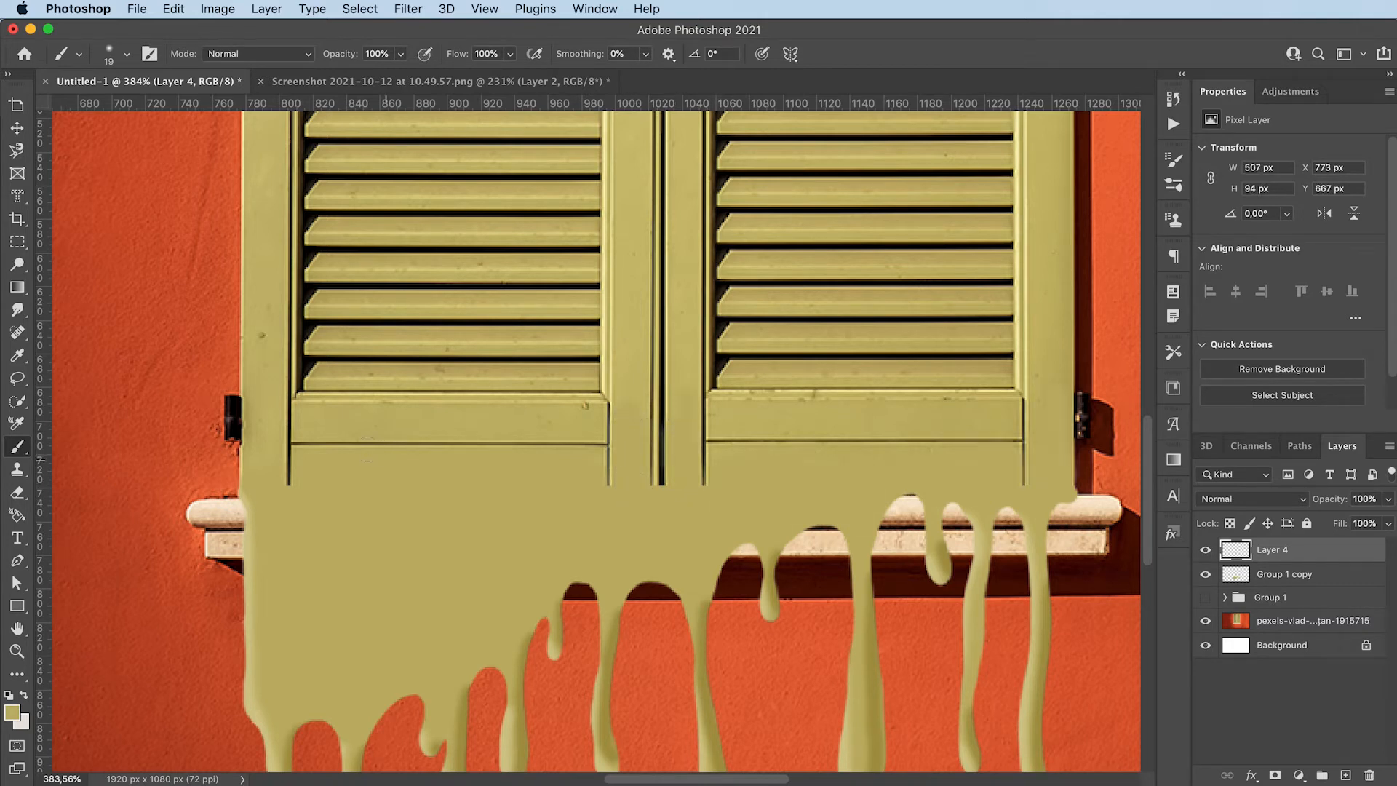
key("i")
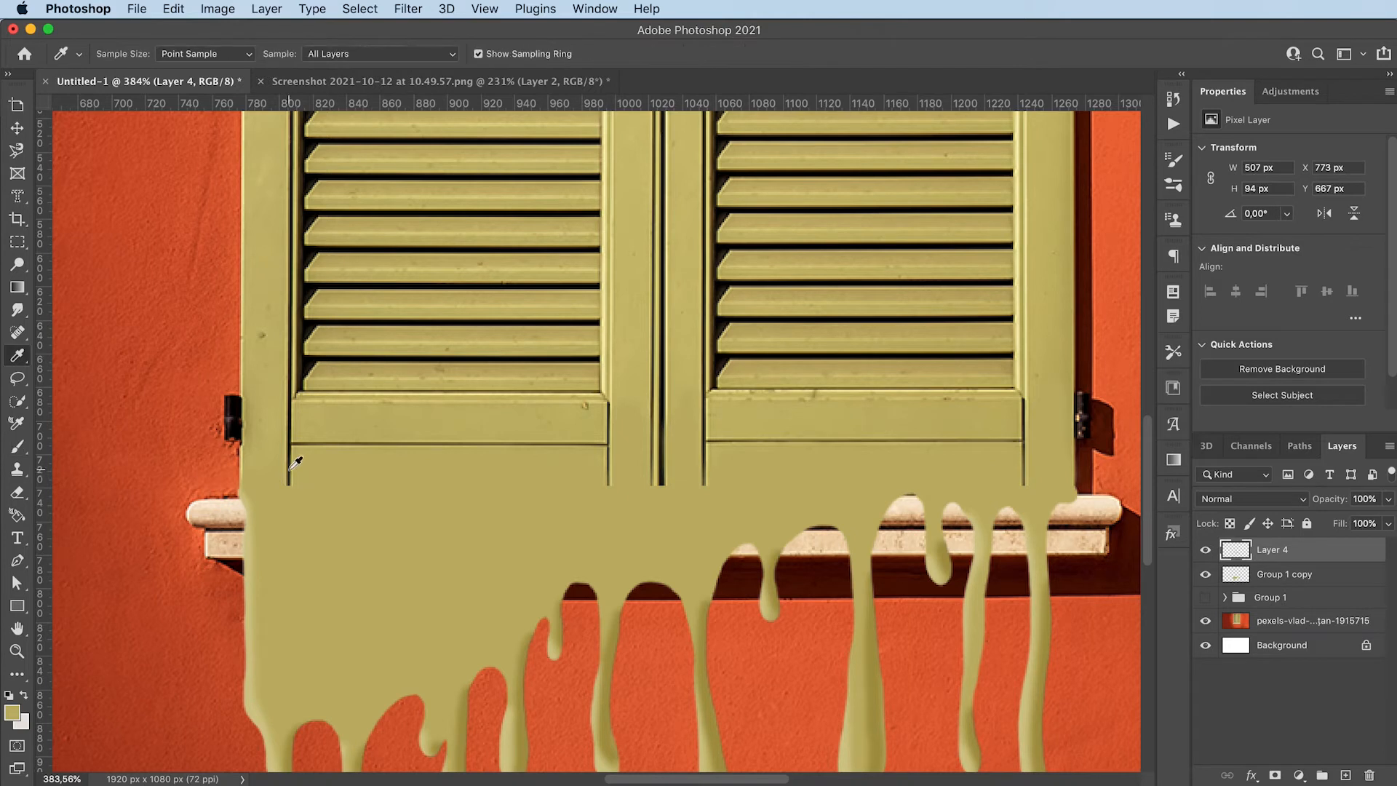
left_click(289, 468)
key("b")
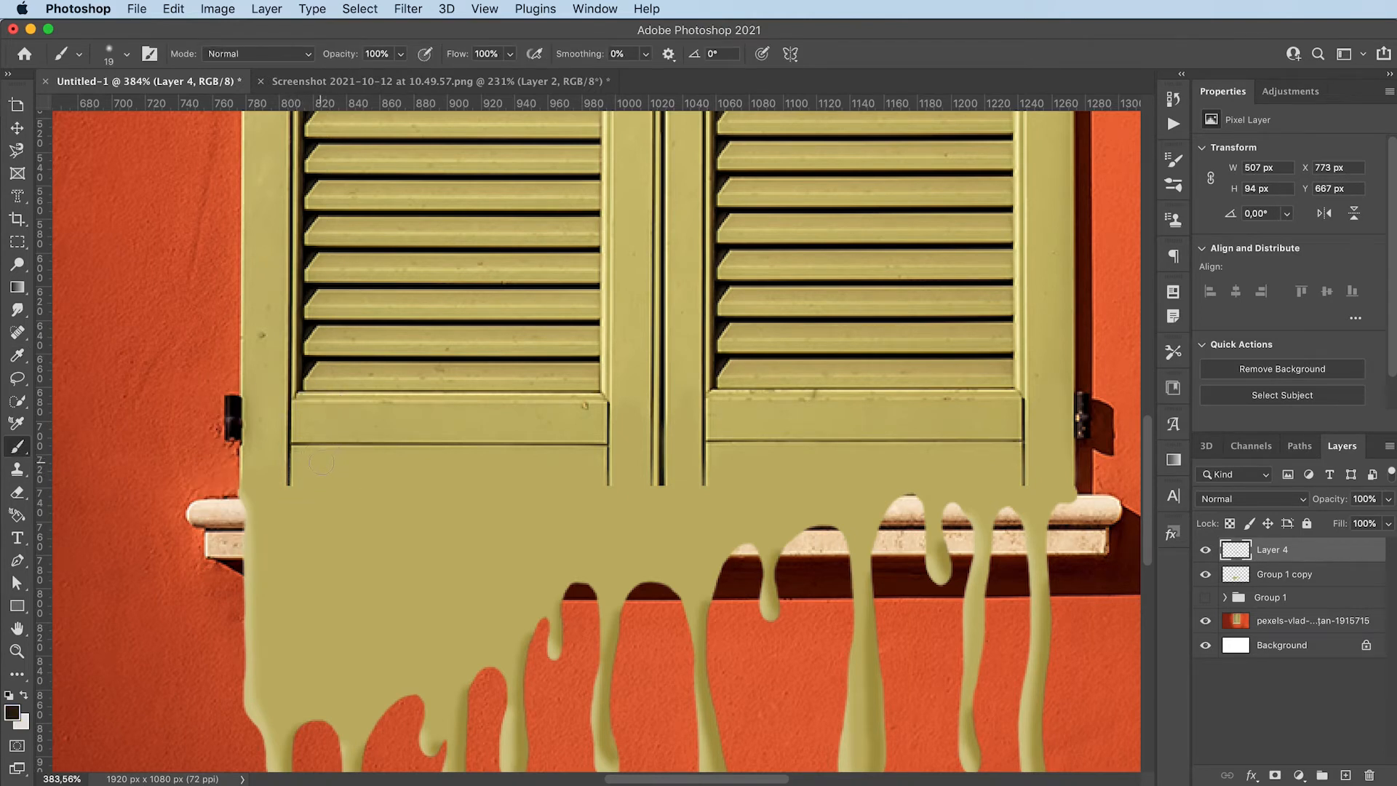
Copy a 9 × 21 px section of the left shutter's dark groove from the photo onto a new layer and move it above all layers
key("v")
left_click(261, 327)
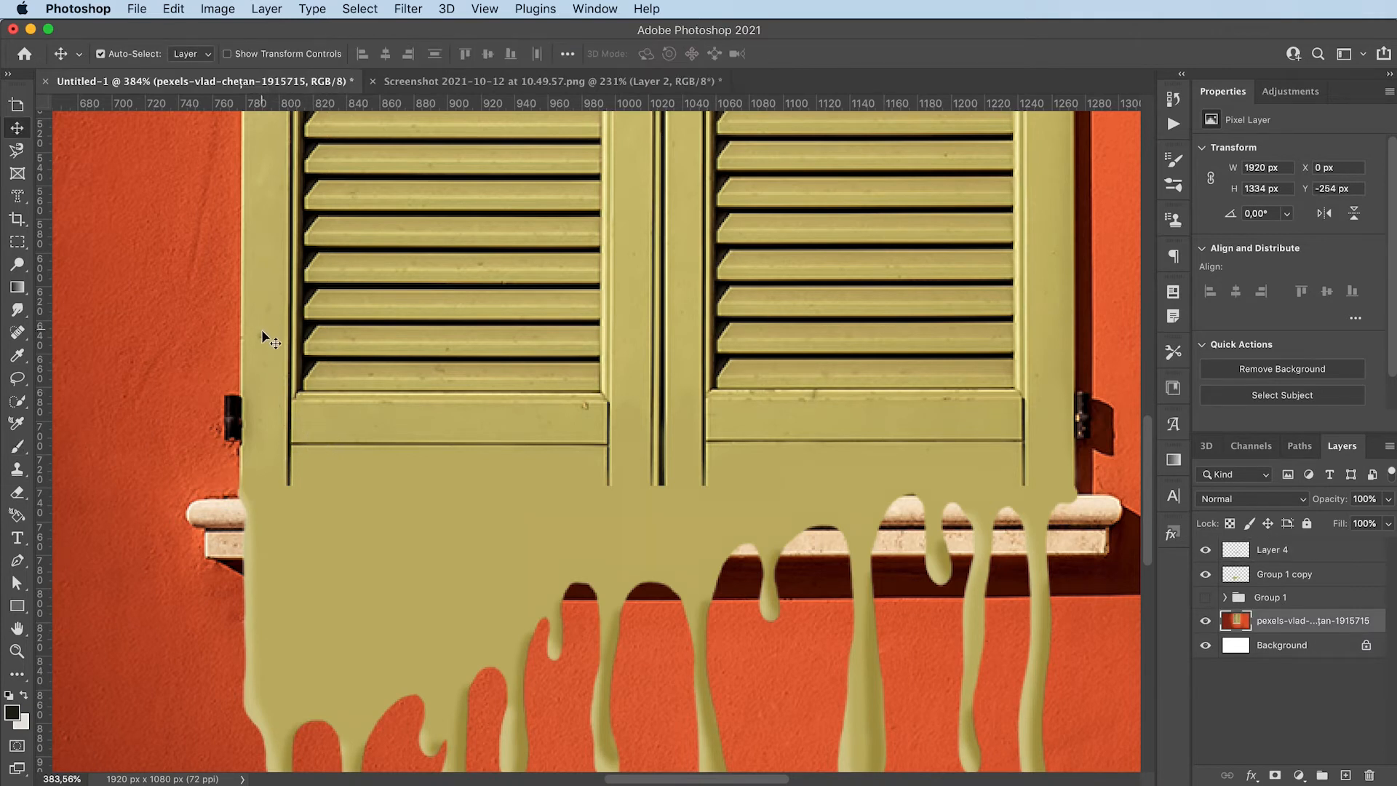
key("m")
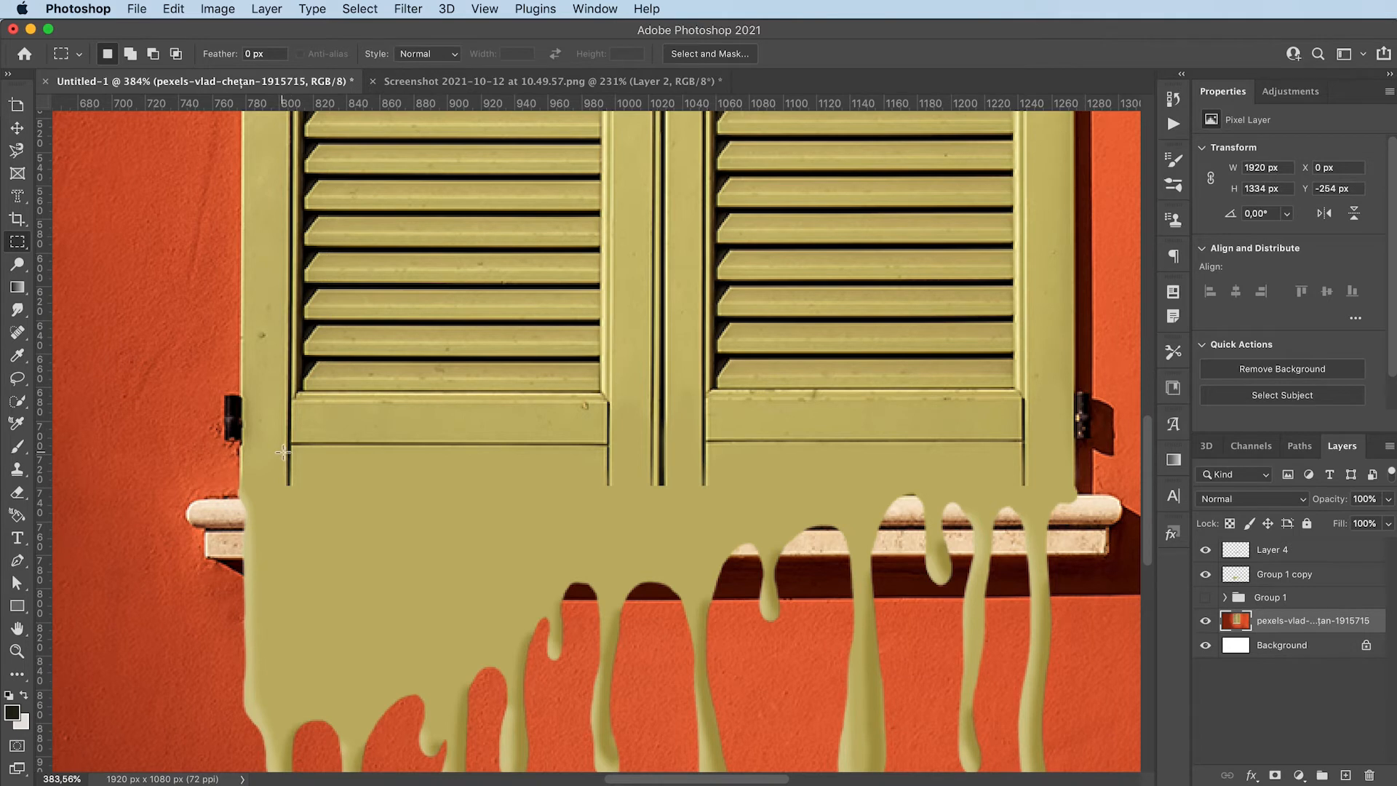
left_click_drag(283, 452, 295, 486)
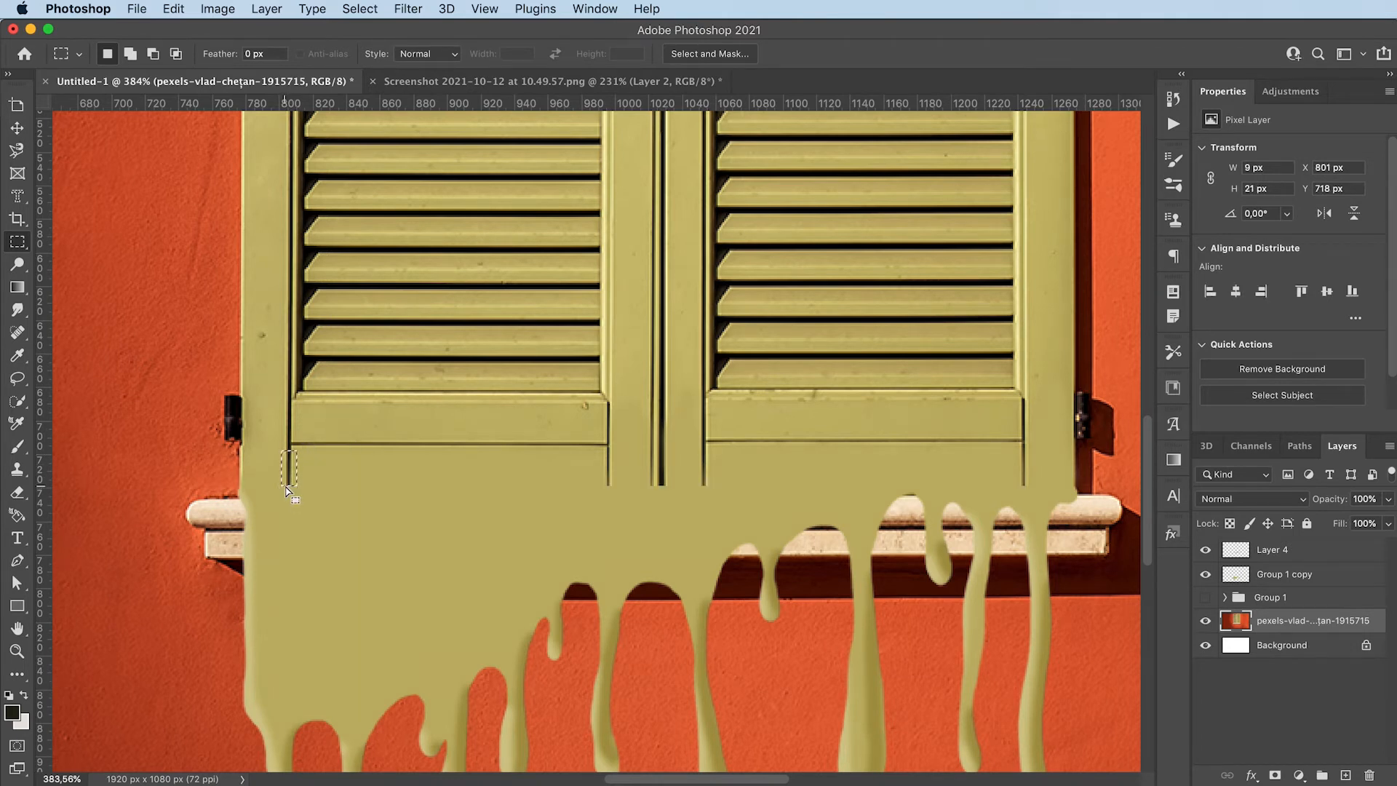
key("super+j")
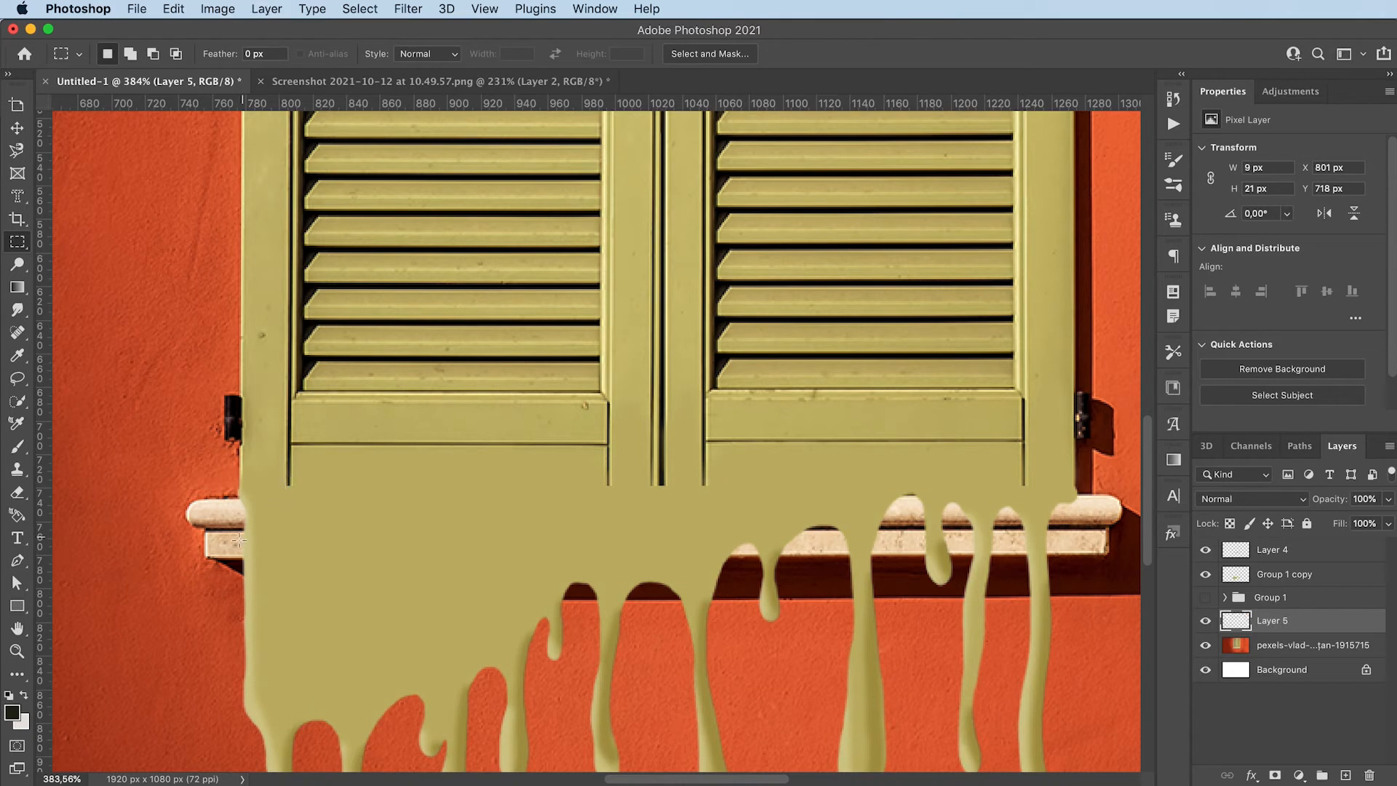
key("v")
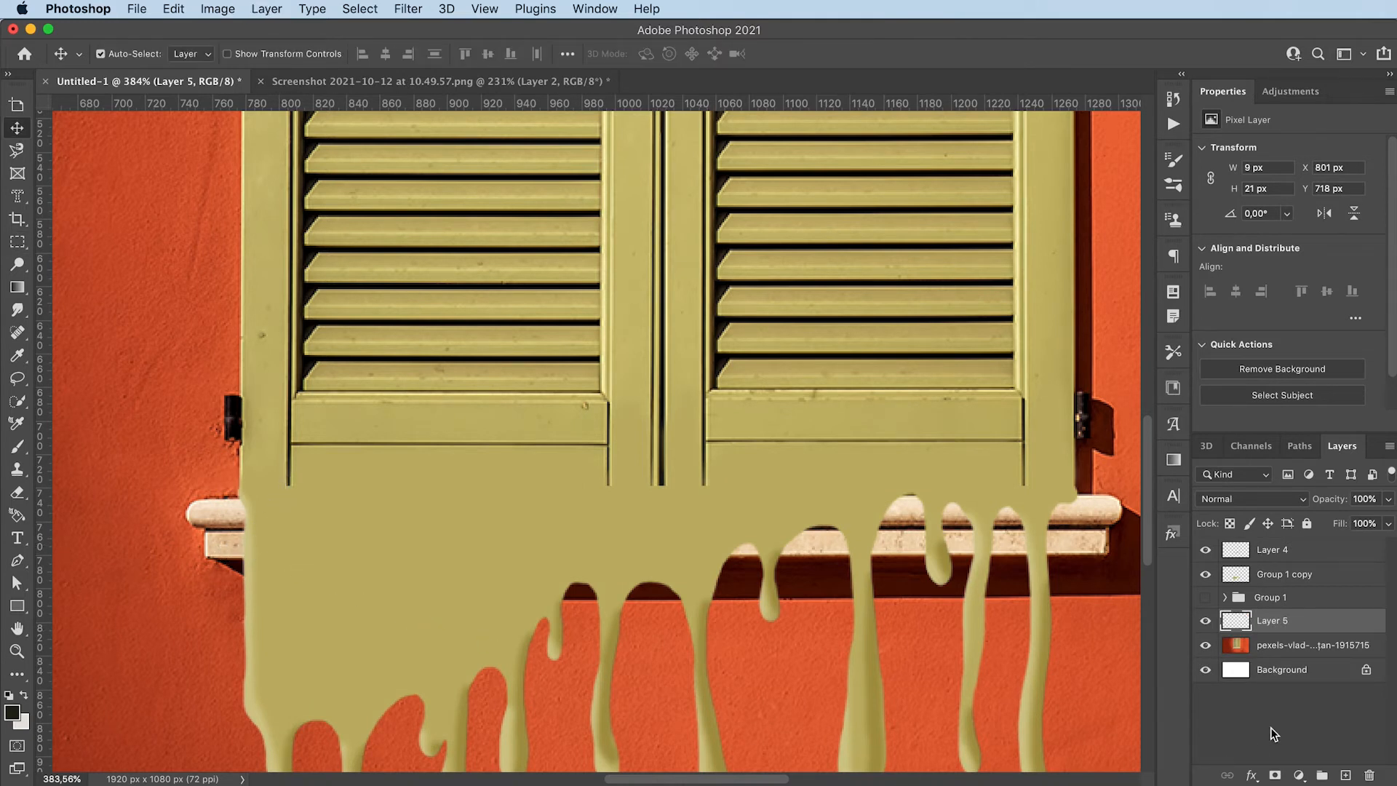
left_click_drag(1303, 623, 1302, 543)
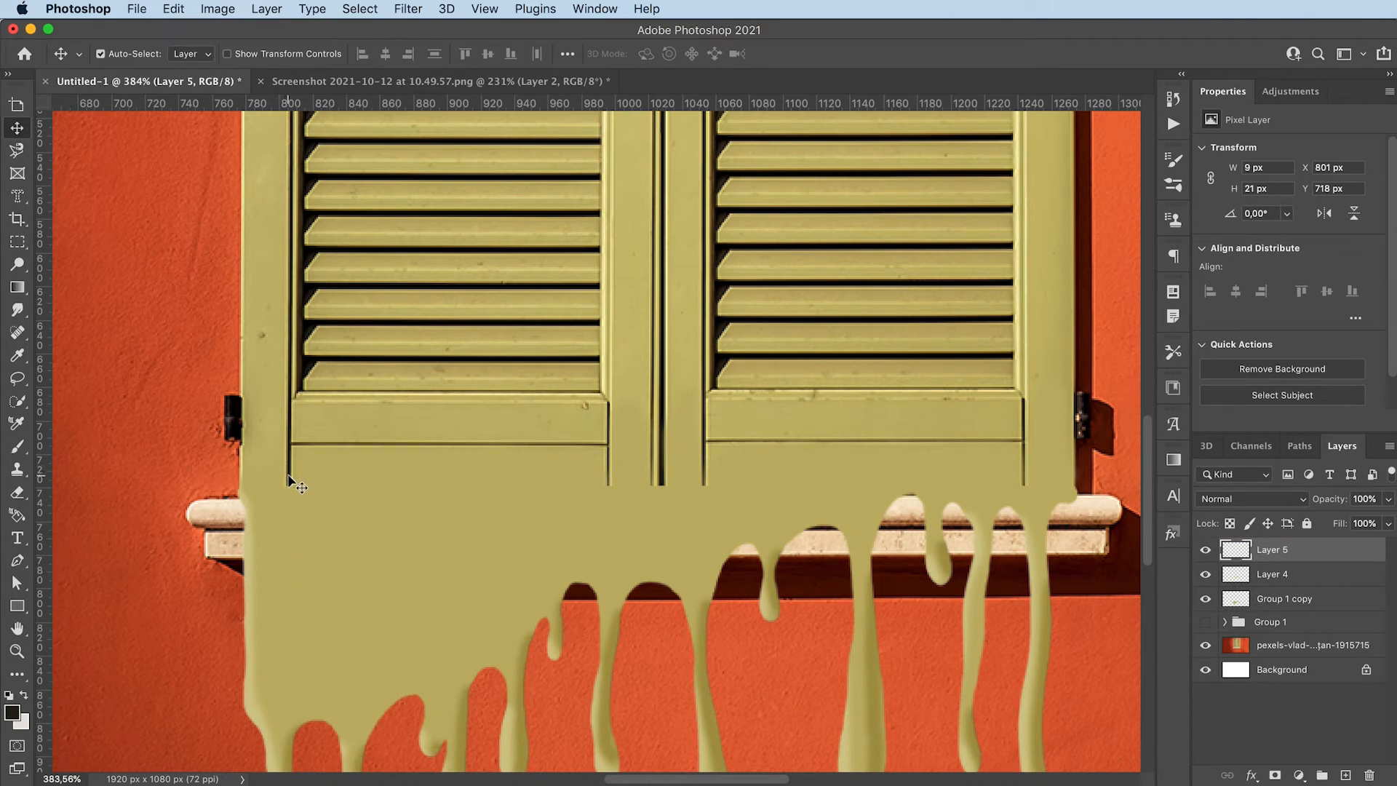
Place the copied groove piece directly below the original groove and stretch it to about 209 px tall, down to the leftmost drip's tip
left_click_drag(285, 483, 287, 523)
key("super+t")
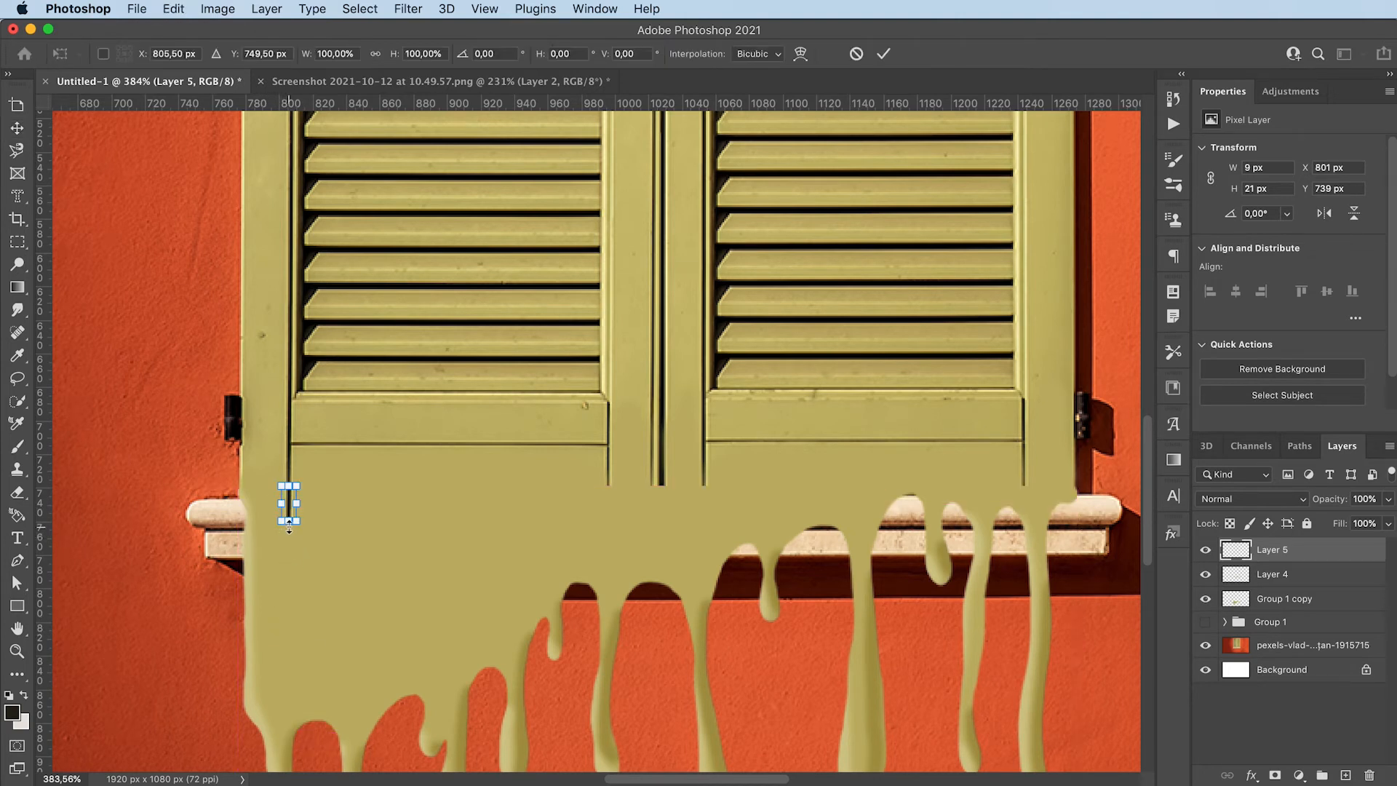
left_click_drag(289, 528, 280, 748)
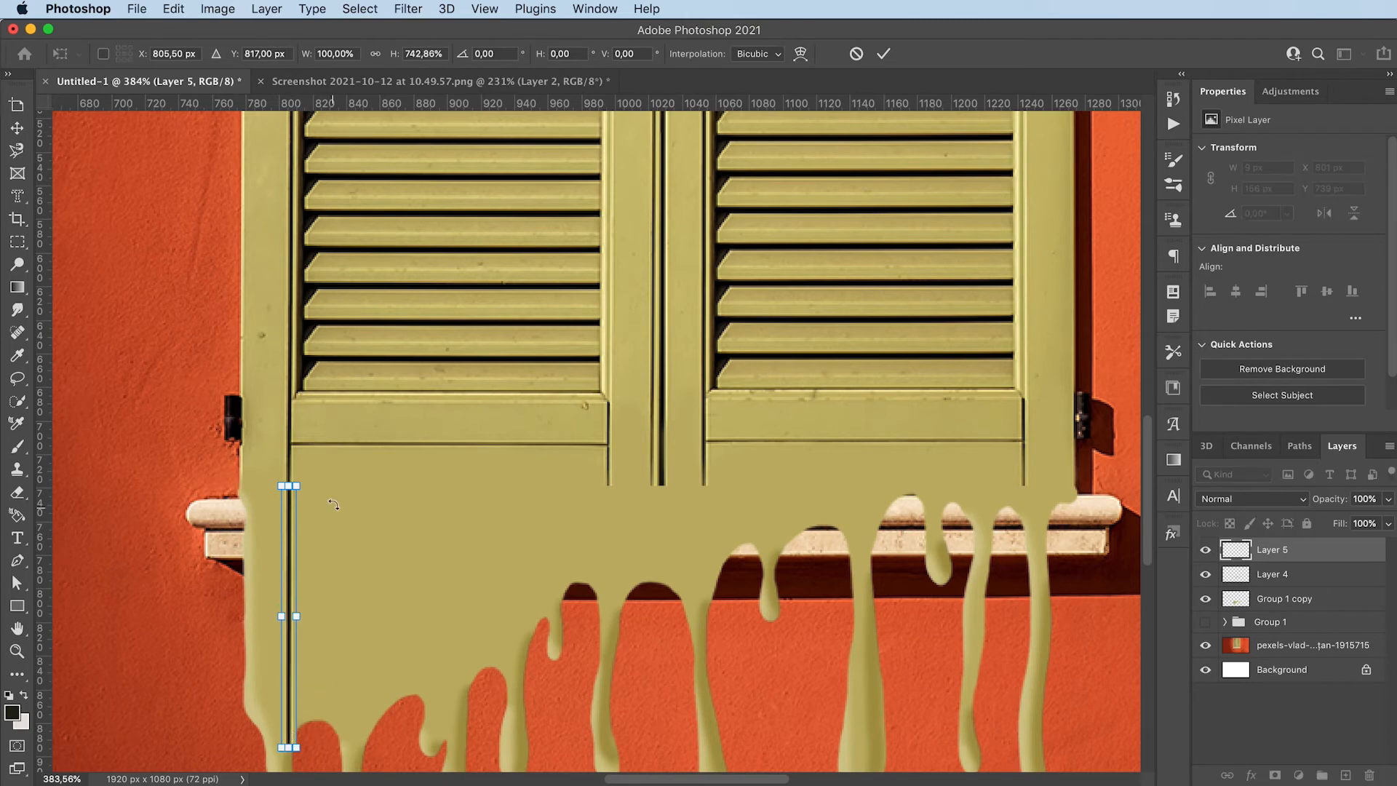
scroll(333, 504, "down", 8)
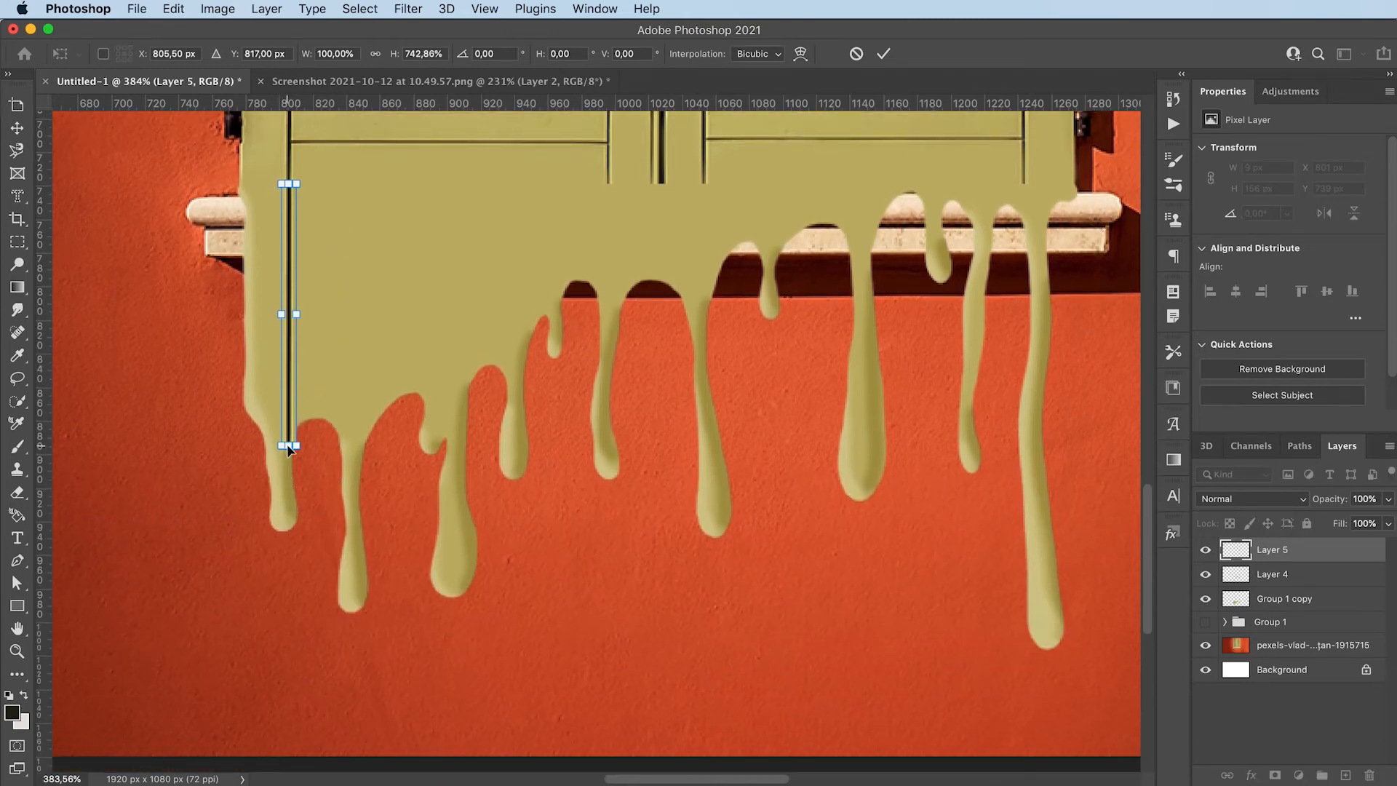
left_click_drag(289, 447, 290, 536)
key("Return")
Erase along the upper end of the stretched groove strip to blend it into the shutter's original groove
scroll(235, 373, "up", 3)
key("e")
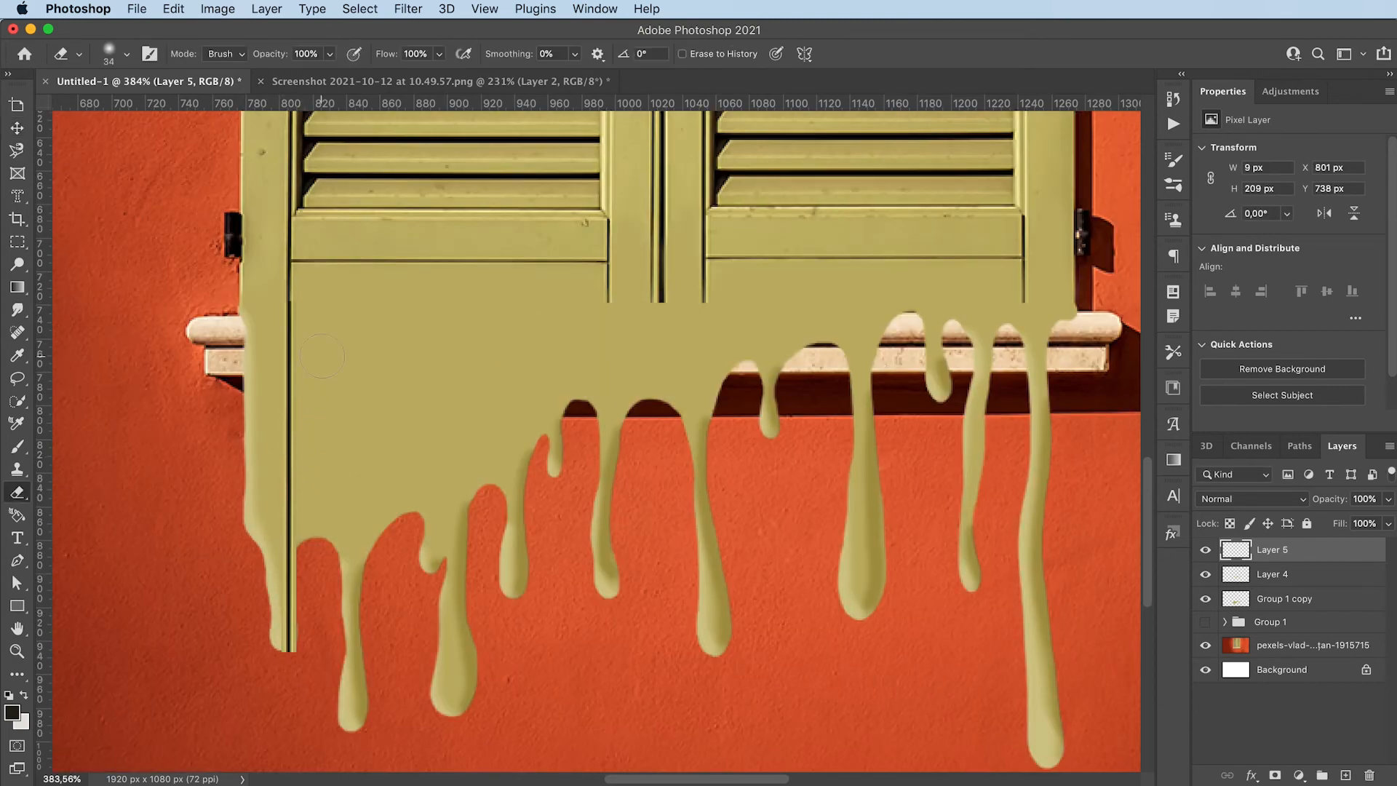
left_click_drag(314, 293, 261, 308)
Load the merged drip layer's shape as a selection, invert it to trim the groove strip outside the drip, and deselect
left_click(1236, 604, "super")
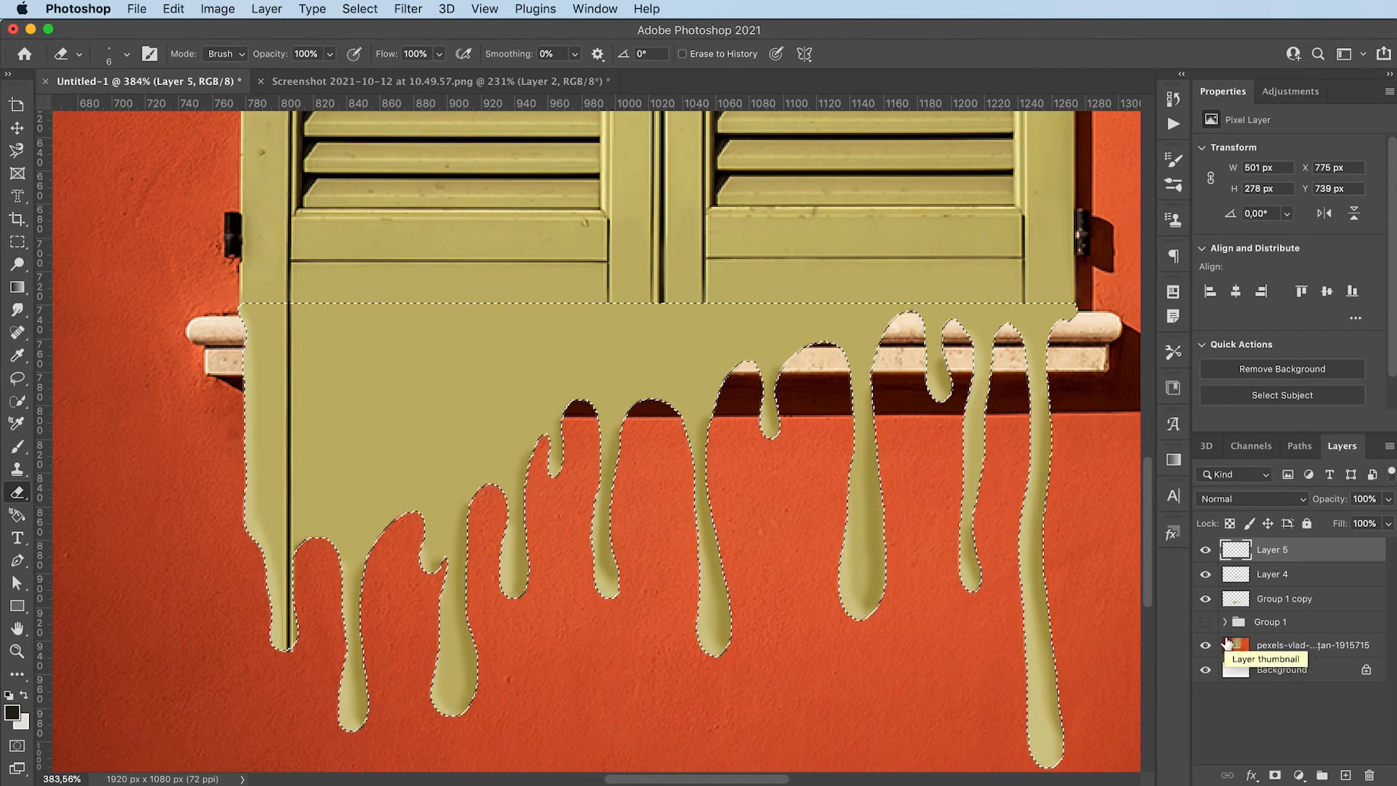
key("super+shift+i")
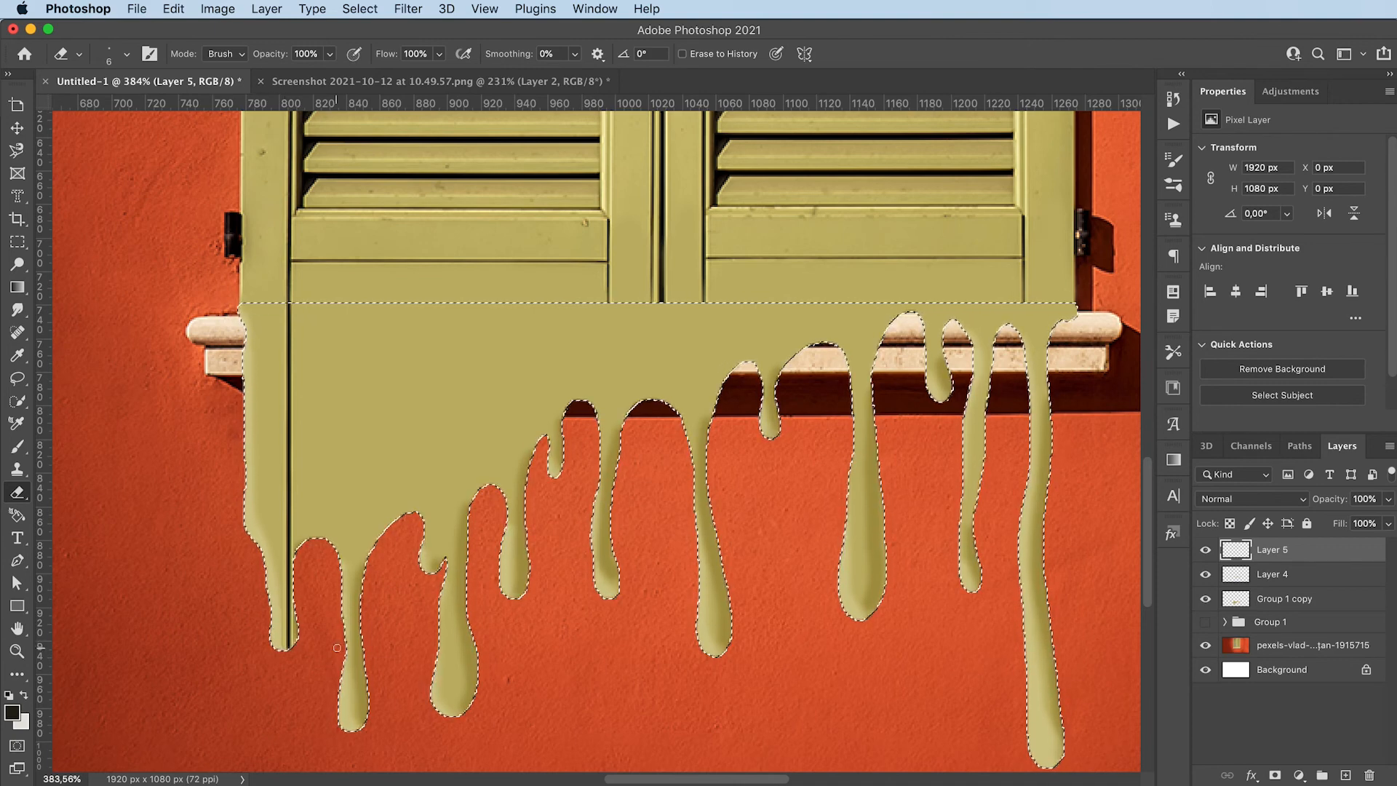
key("super+d")
key("z")
left_click_drag(664, 507, 572, 513)
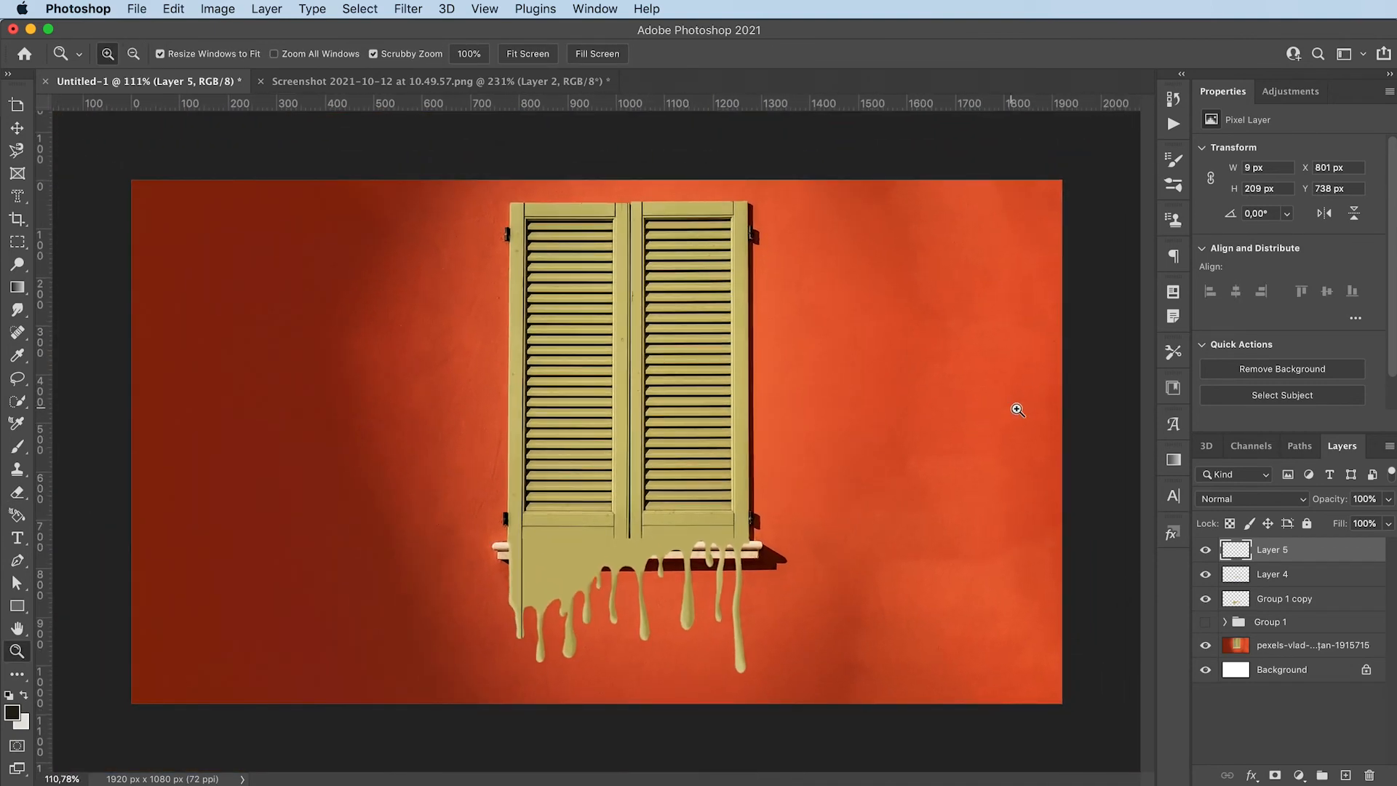